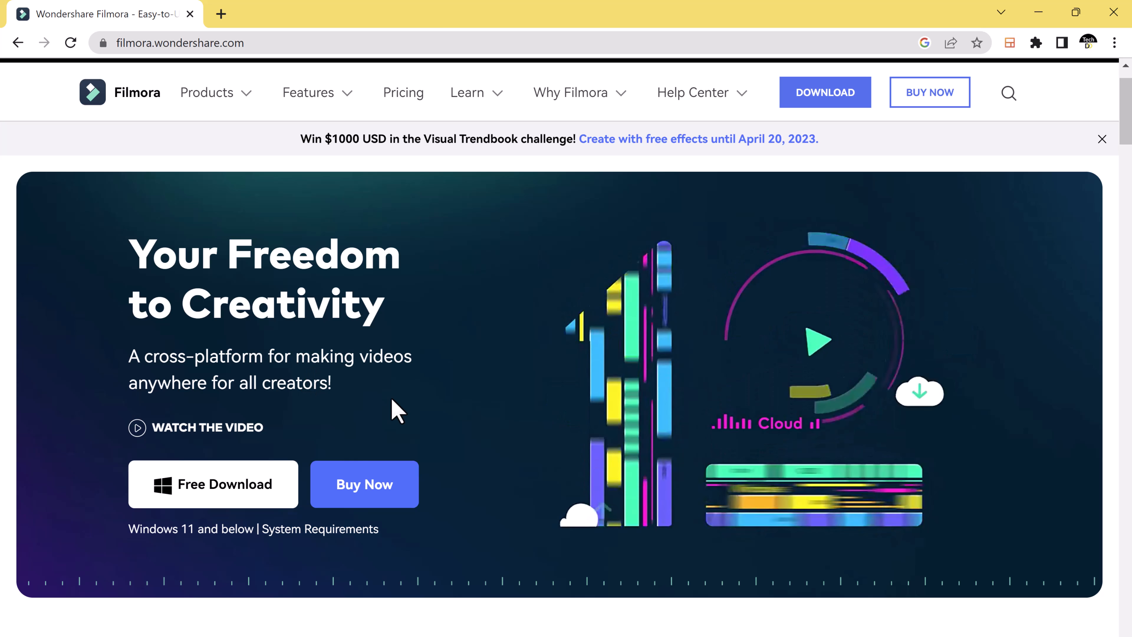
Step: Look through the Filmora home page, from the product overview down to the user reviews and community section
scroll(429, 417, "down", 1)
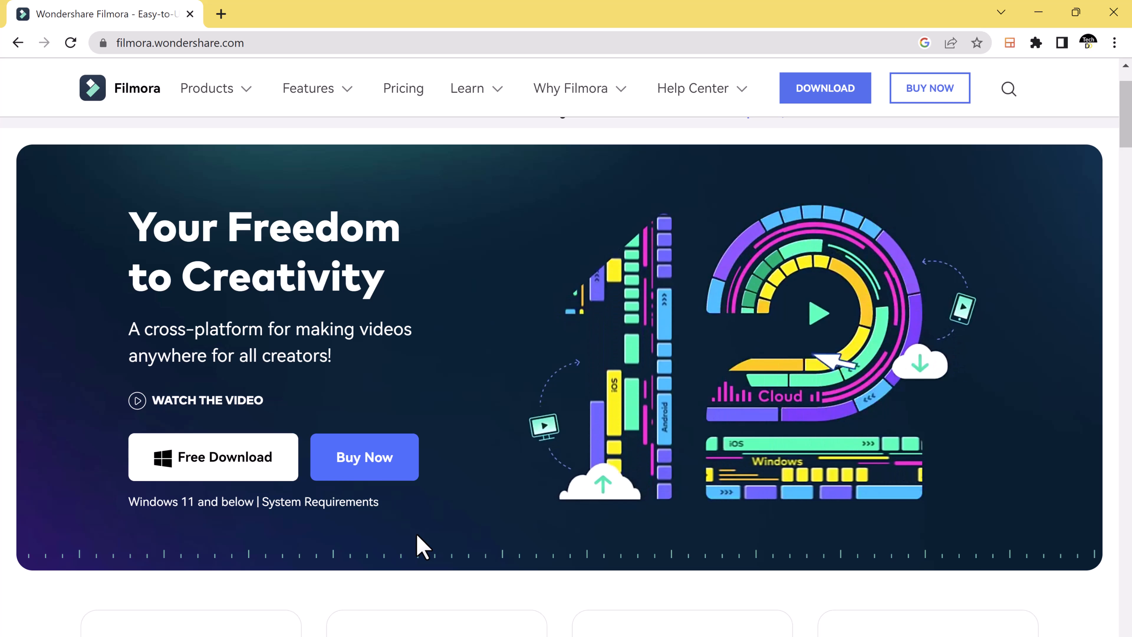
scroll(421, 546, "down", 10)
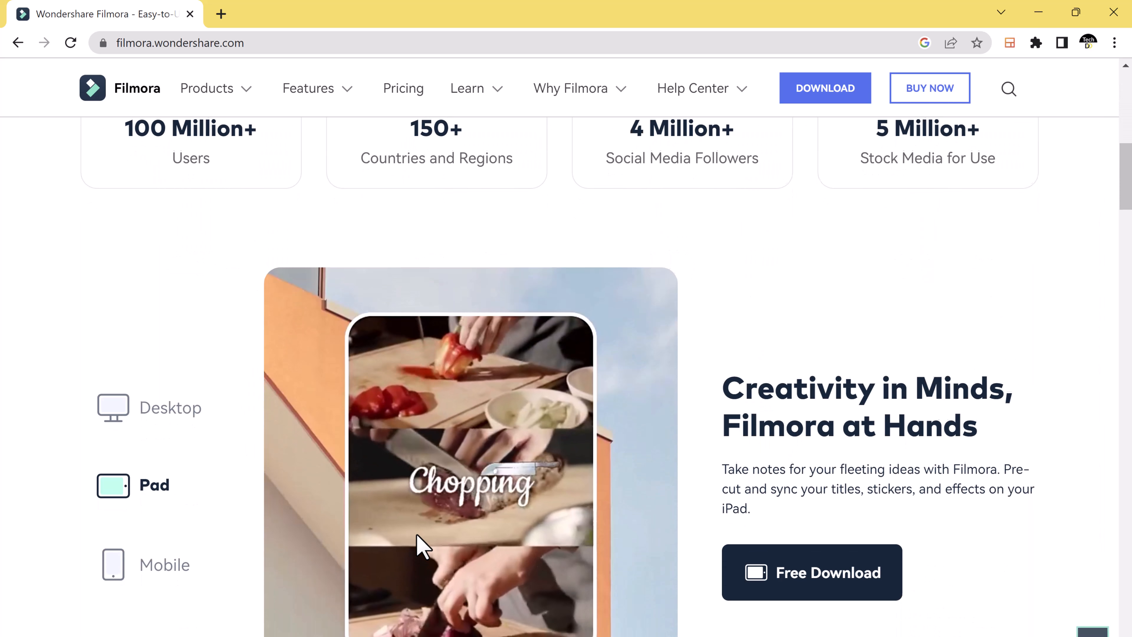
scroll(423, 546, "down", 1)
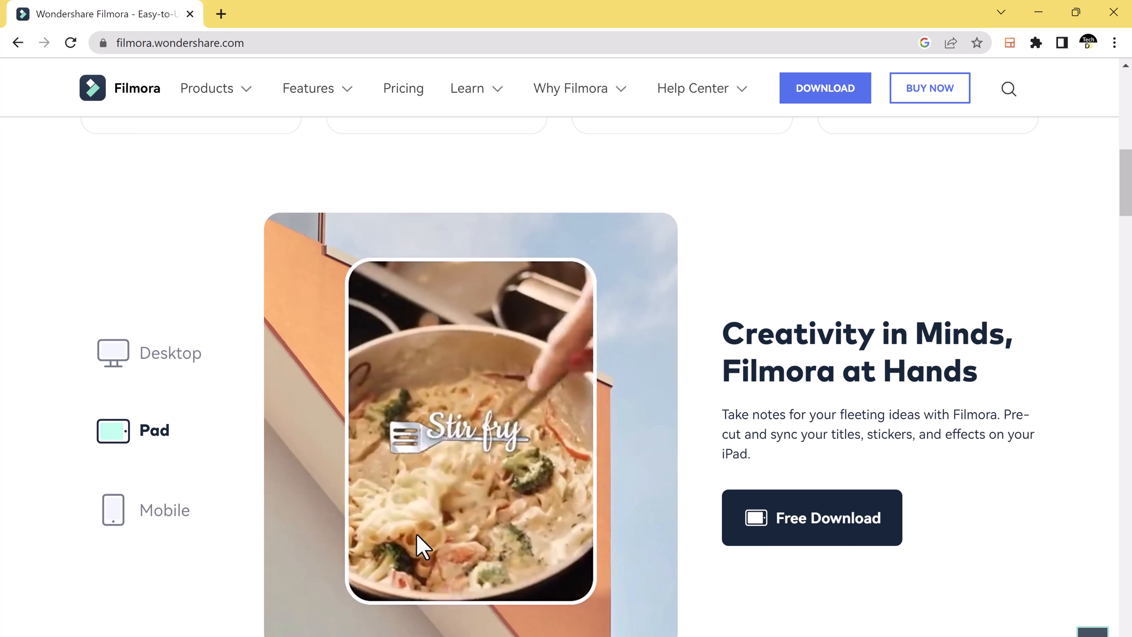
scroll(423, 546, "down", 15)
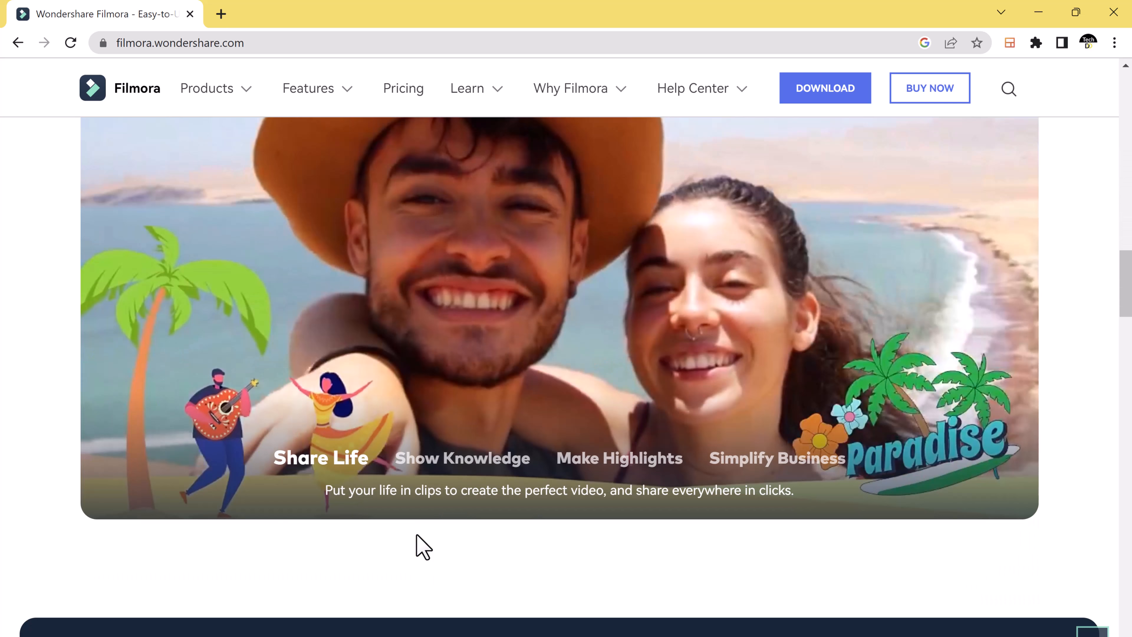
scroll(422, 546, "down", 10)
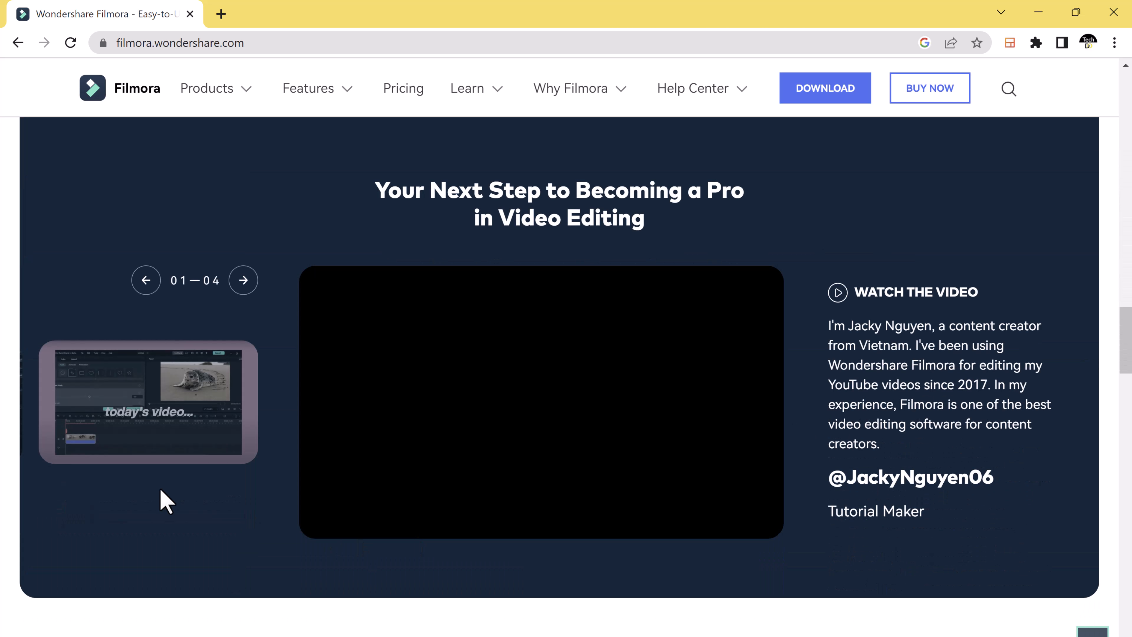
scroll(508, 536, "down", 9)
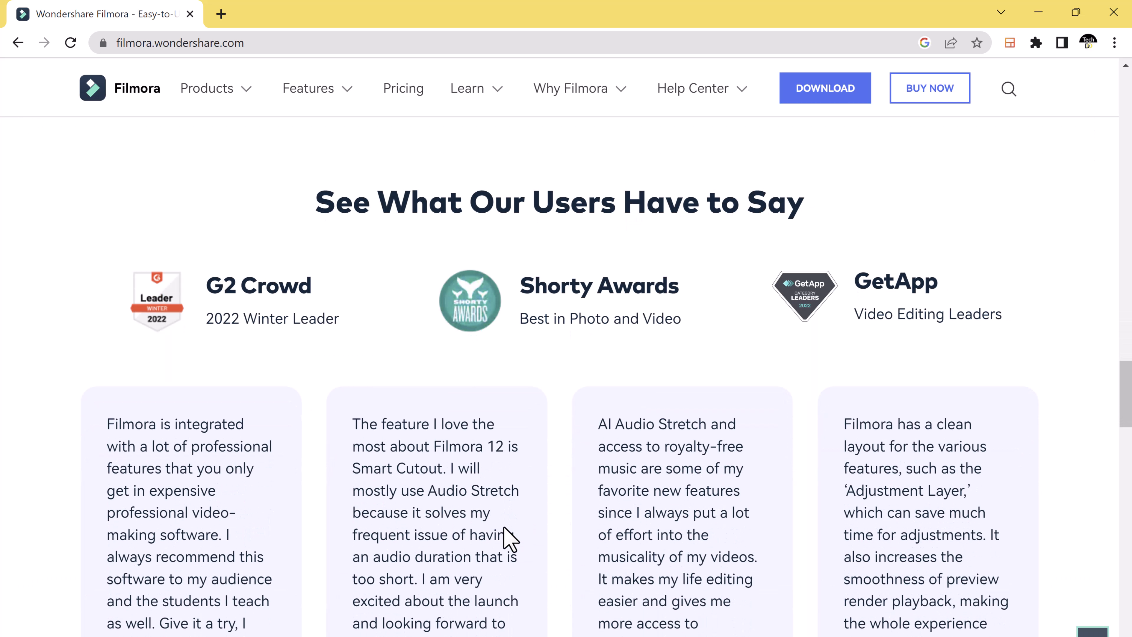
scroll(508, 537, "down", 10)
scroll(503, 528, "down", 1)
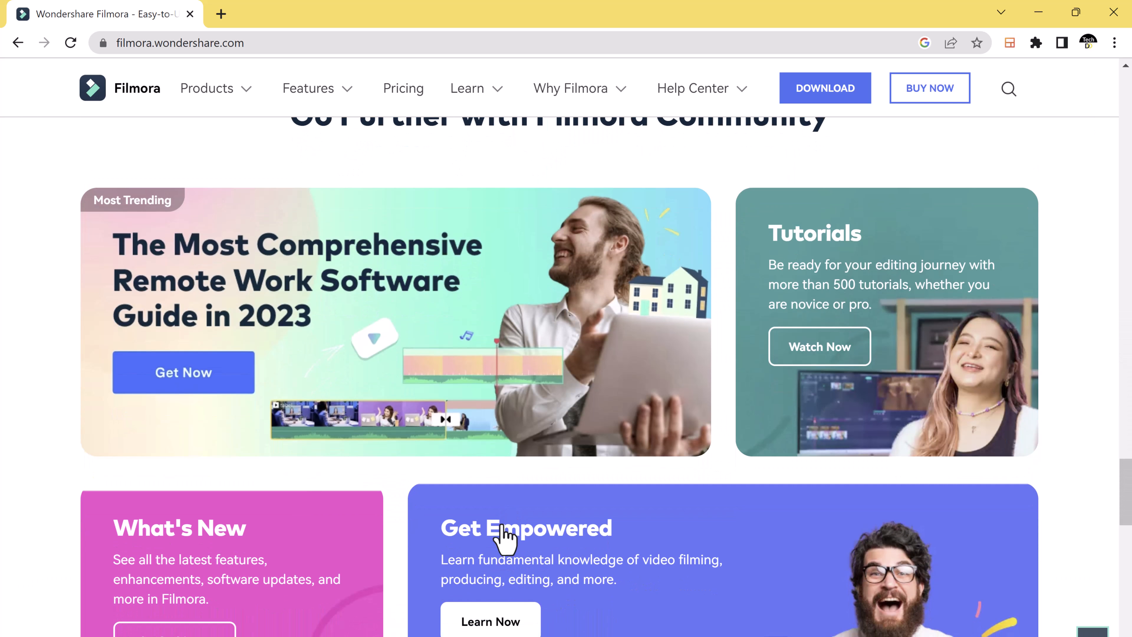
scroll(504, 537, "down", 5)
scroll(504, 538, "up", 10)
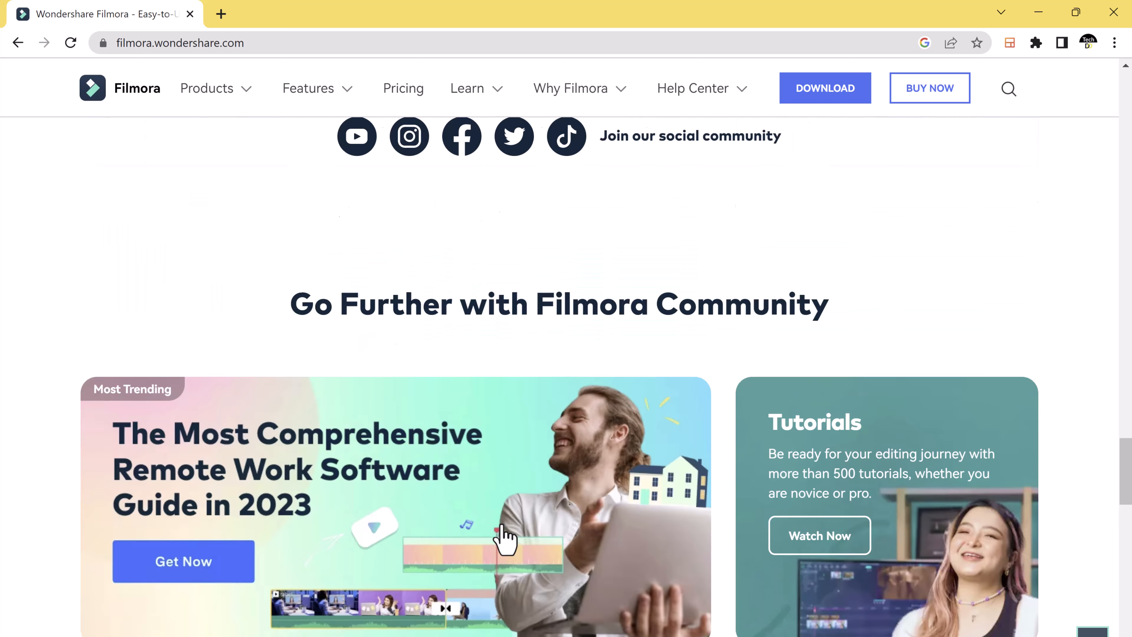
scroll(504, 538, "up", 15)
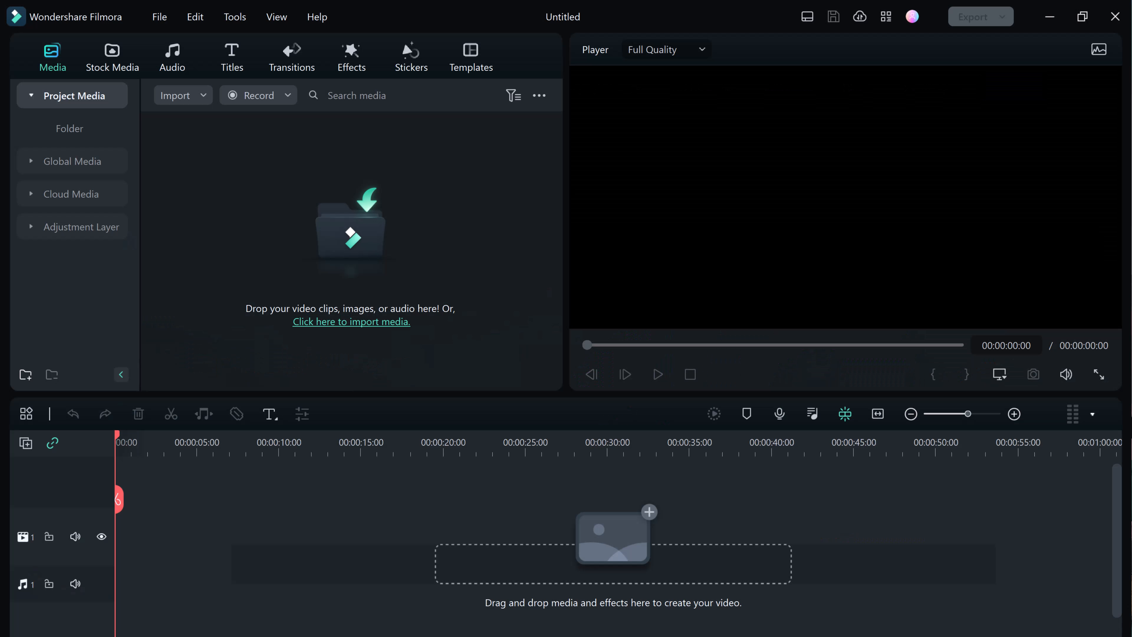
Step: Switch to the Filmora editor and browse the Cinematic category of the title library
left_click(228, 62)
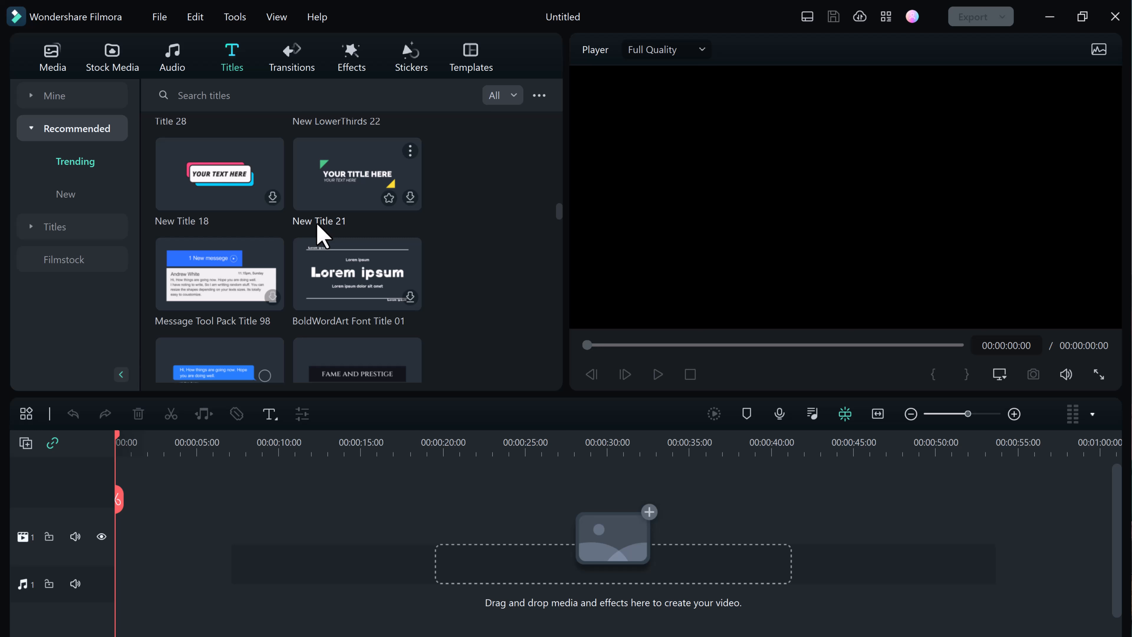
left_click(68, 237)
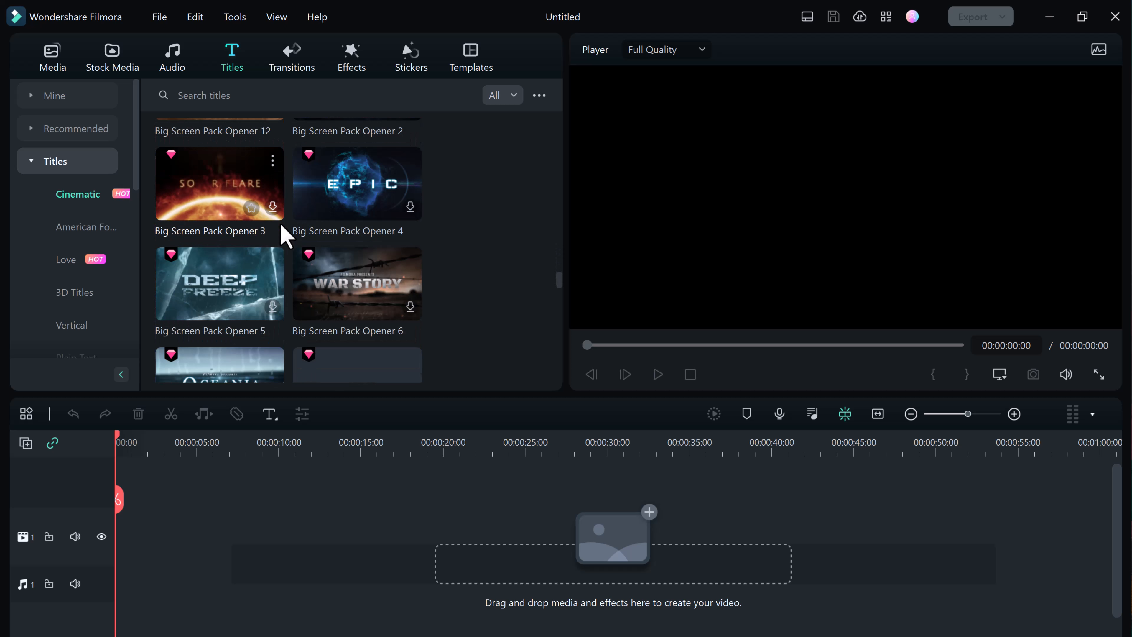
scroll(285, 237, "down", 8)
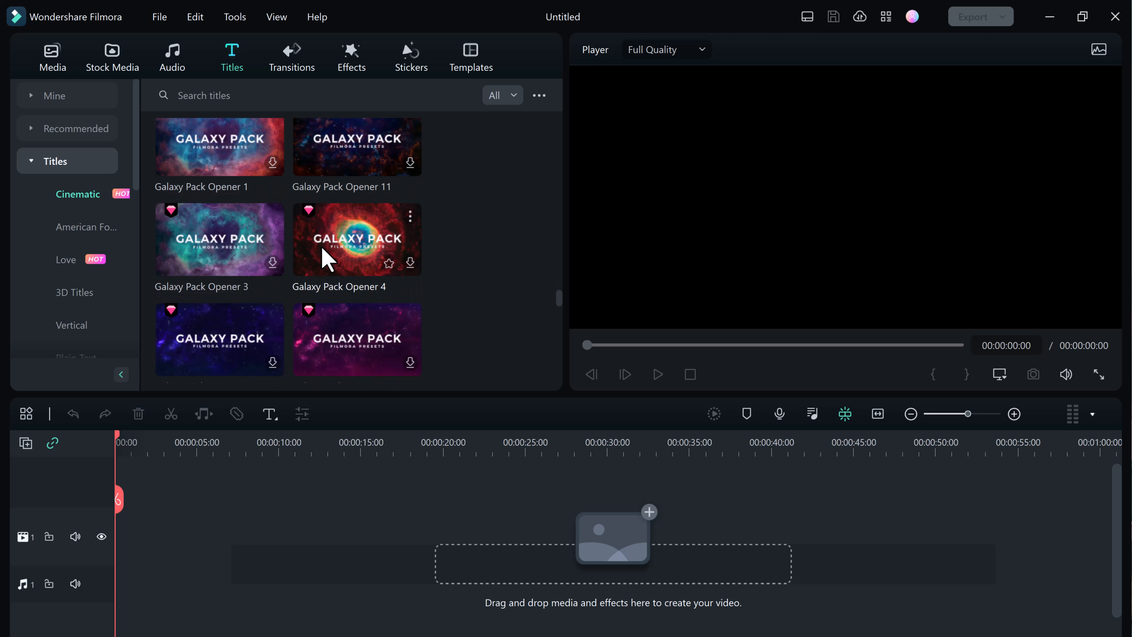
scroll(328, 261, "down", 2)
scroll(328, 261, "up", 15)
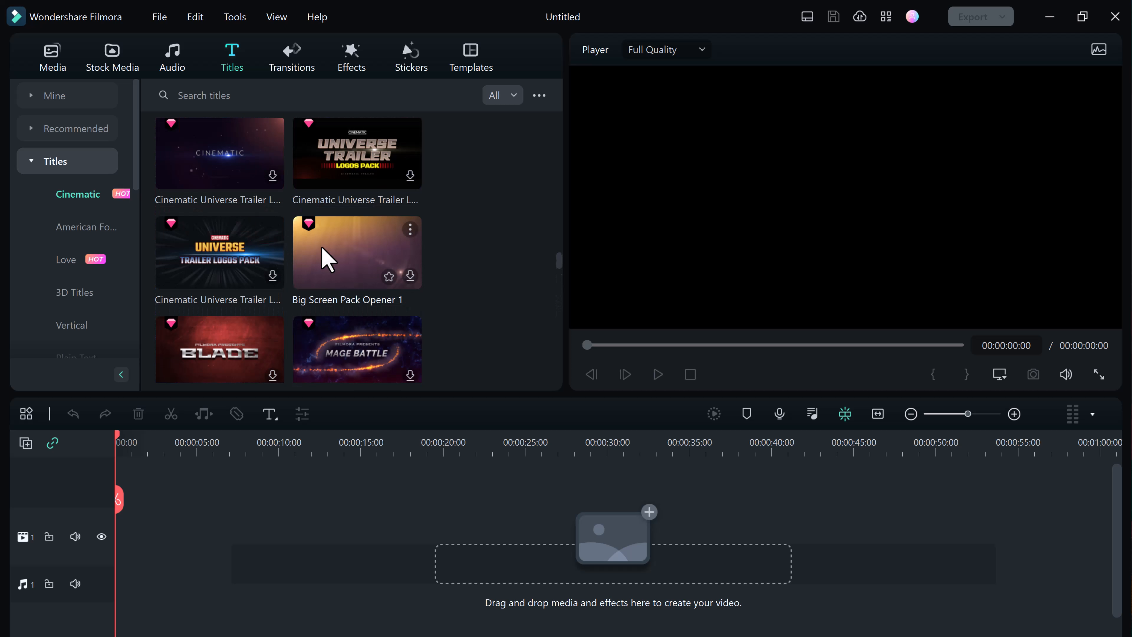
scroll(325, 257, "up", 10)
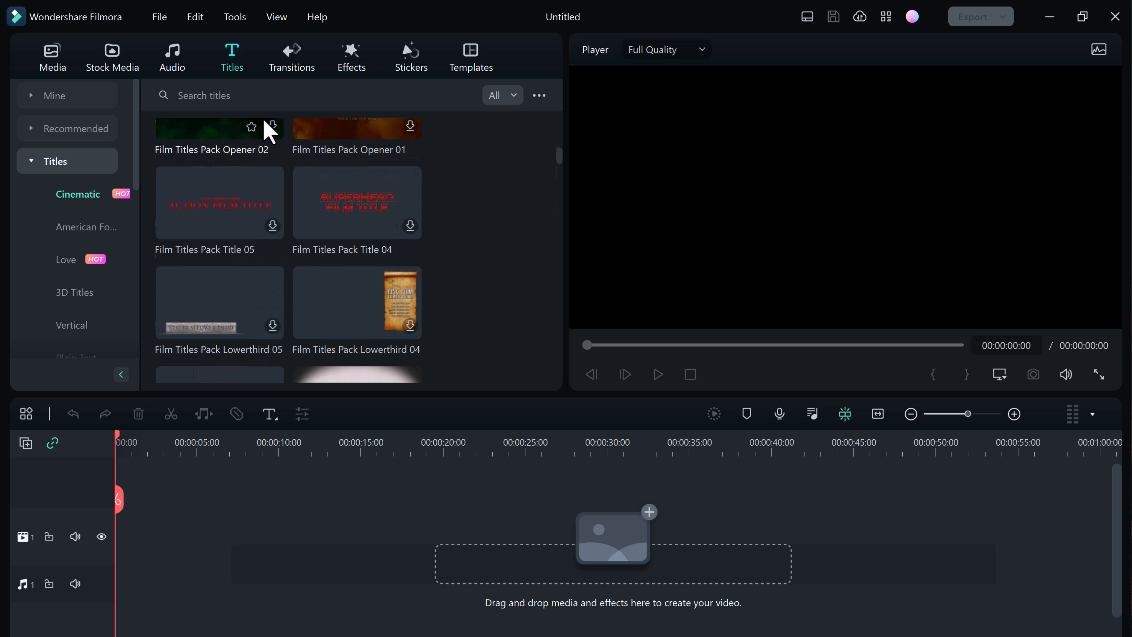
Step: Search the title library for "award" and look through the matching title templates
left_click(253, 95)
type("award")
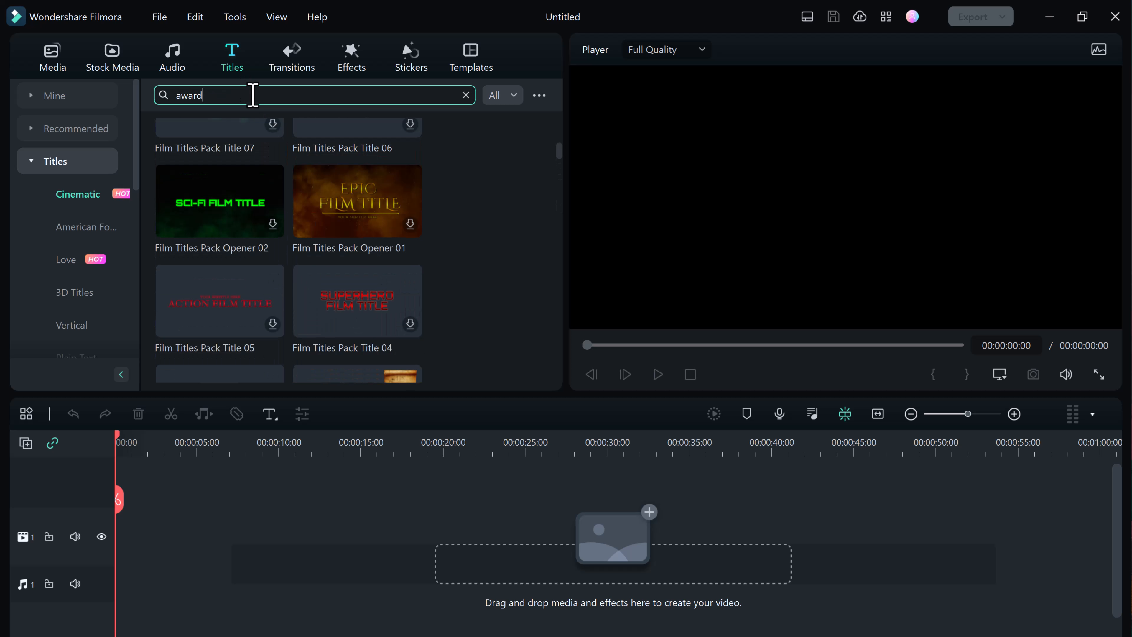
key("Return")
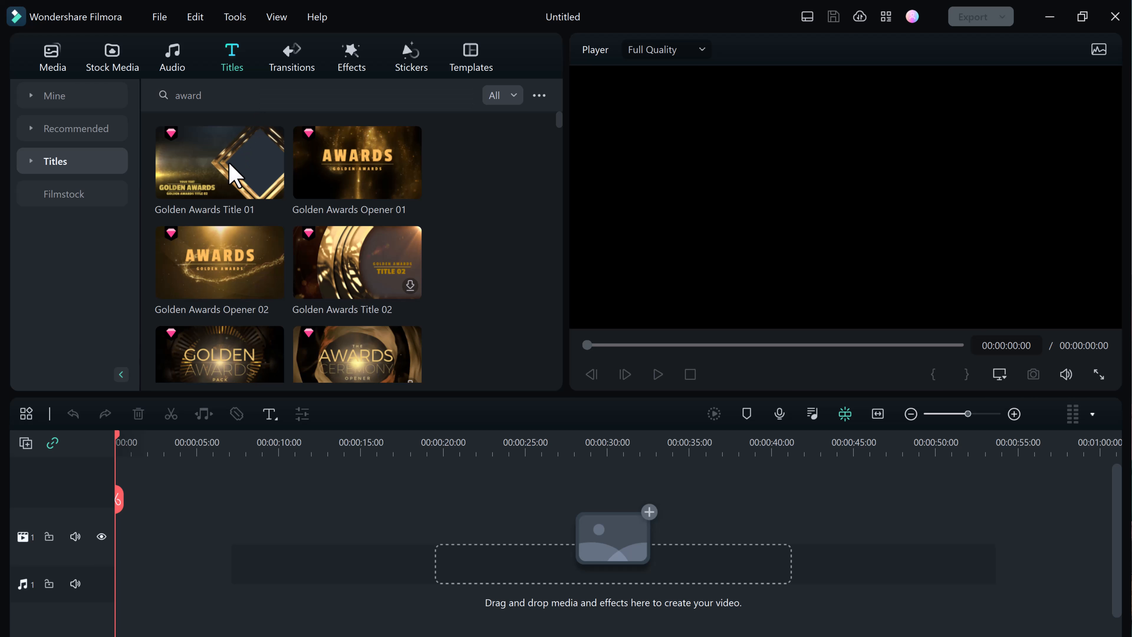
scroll(403, 279, "down", 10)
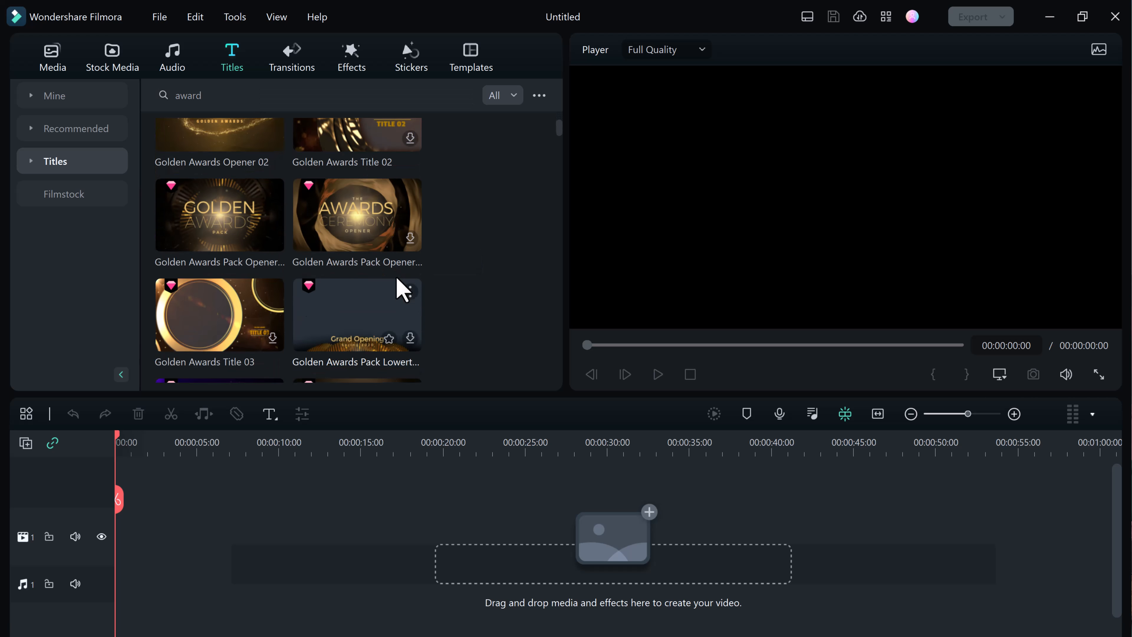
scroll(397, 278, "down", 4)
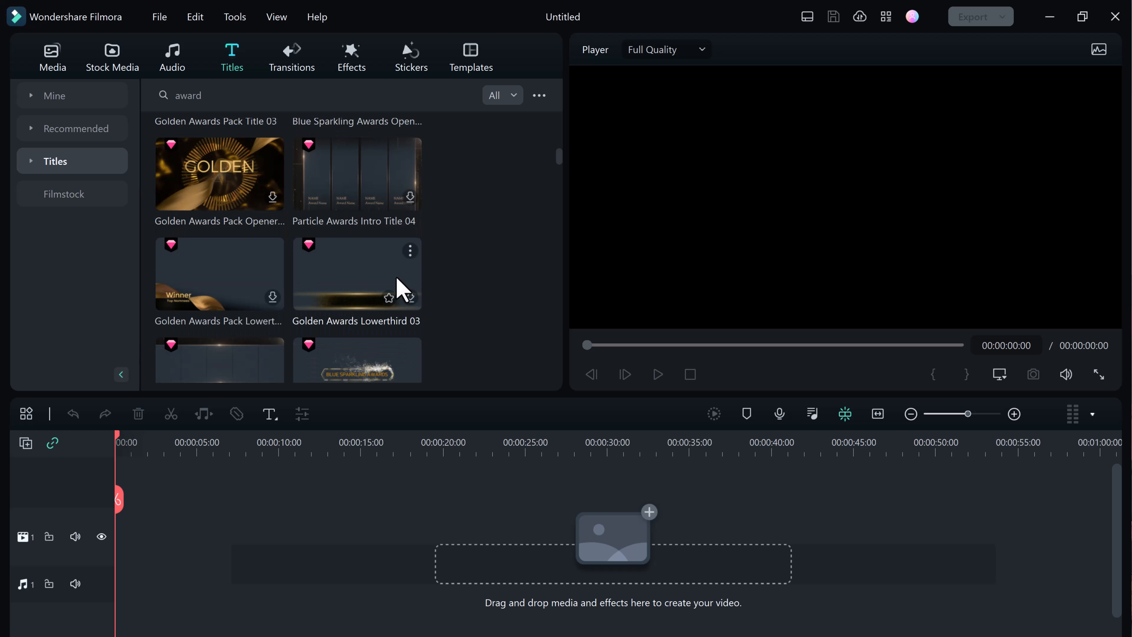
scroll(354, 299, "down", 8)
scroll(352, 295, "up", 4)
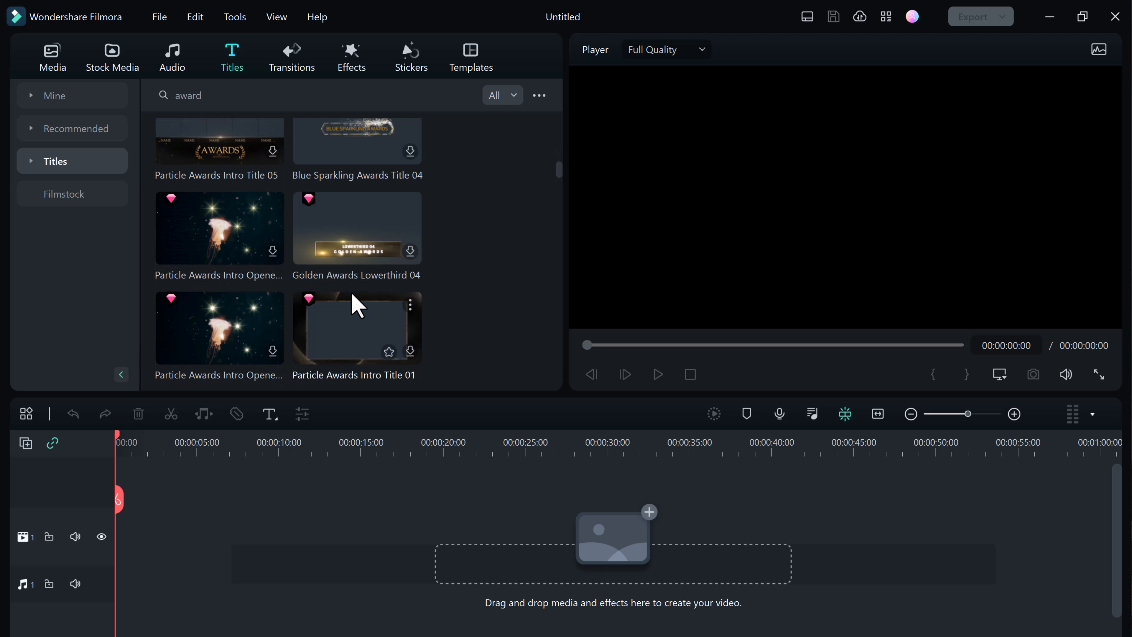
scroll(356, 306, "up", 15)
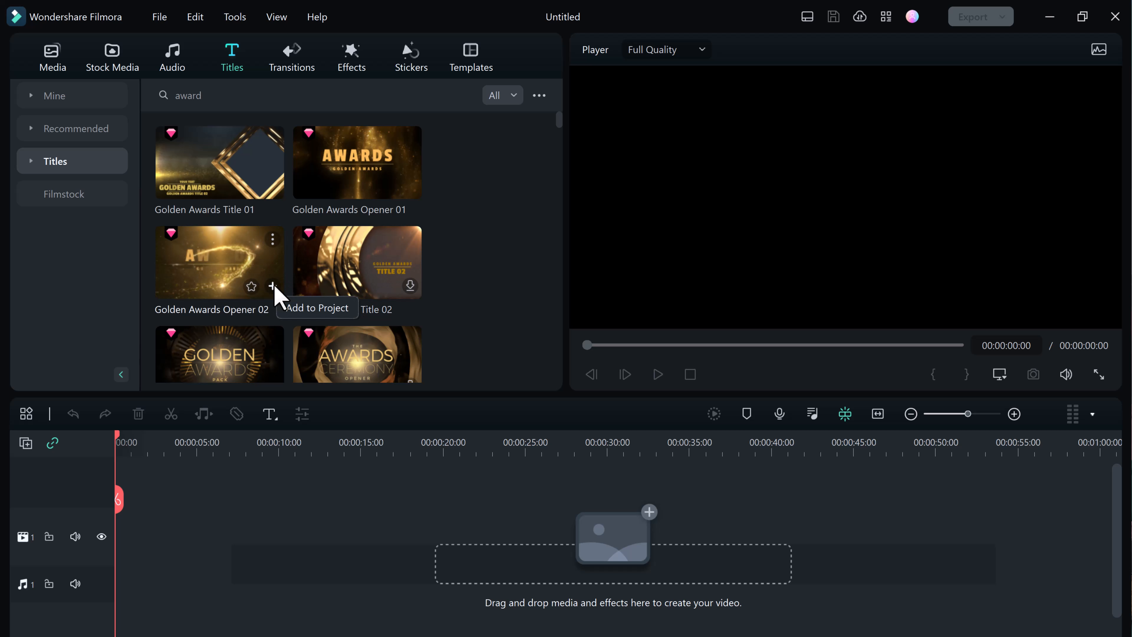
Step: Add the Golden Awards Title 01 template to the project and move the playhead to 00:00:01:22
left_click(272, 187)
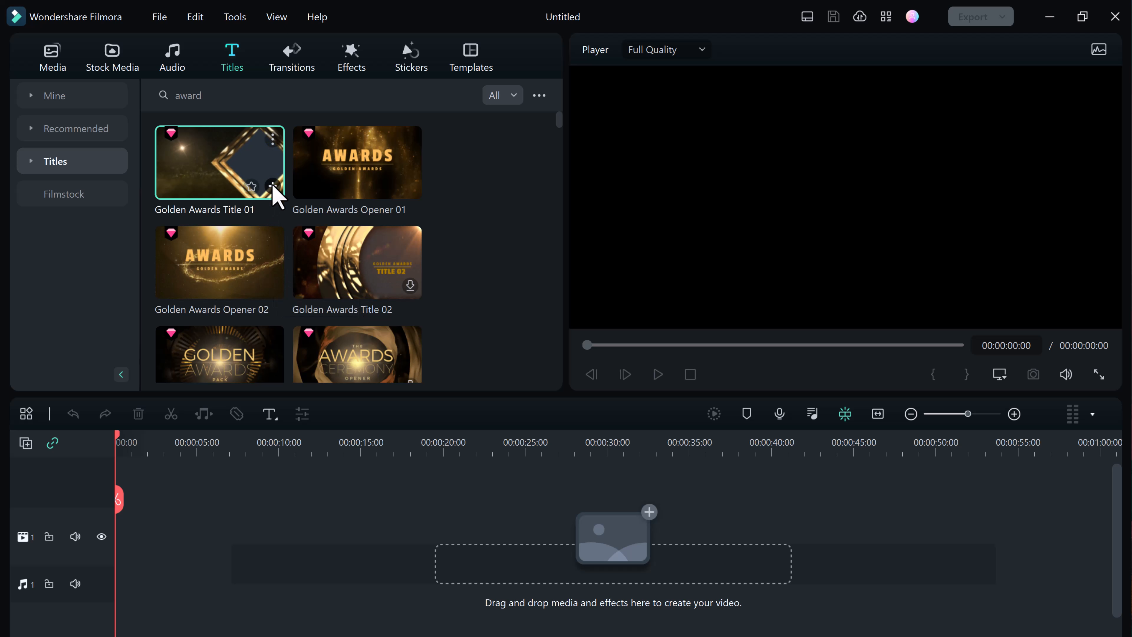
left_click(147, 443)
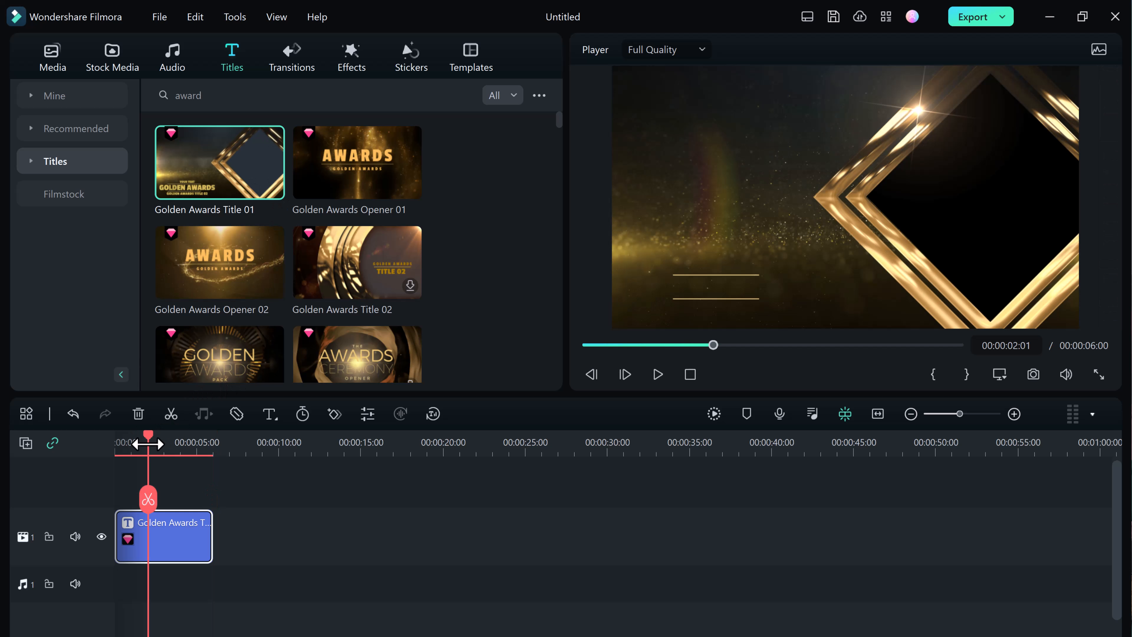
mouse_move(148, 443)
left_mouse_down()
mouse_move(108, 446)
mouse_move(146, 446)
left_mouse_up()
Step: Replace the title clip's "YOUR TEXT" line with "TECHDO" and accept the edit
double_click(147, 534)
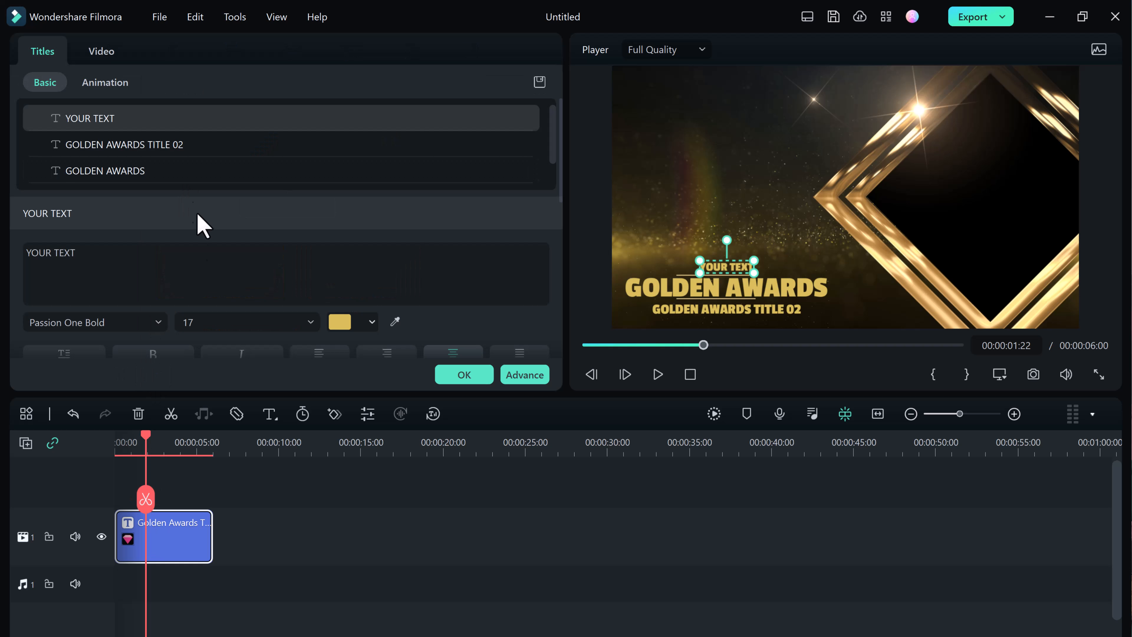
scroll(197, 232, "down", 1)
scroll(199, 240, "up", 1)
left_click(156, 266)
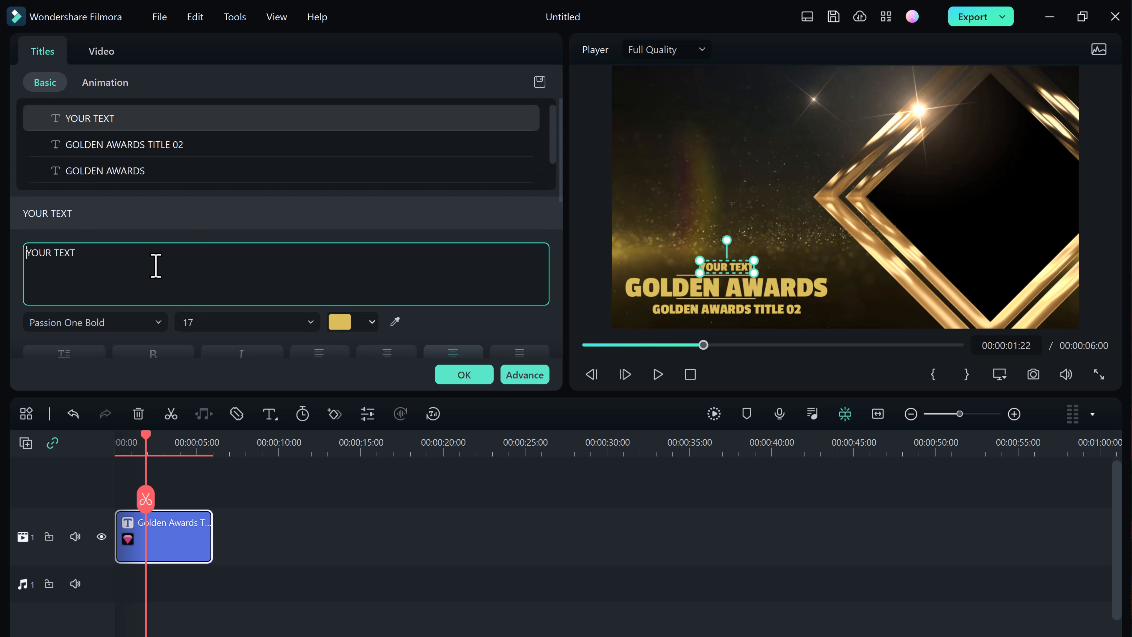
triple_click(155, 266)
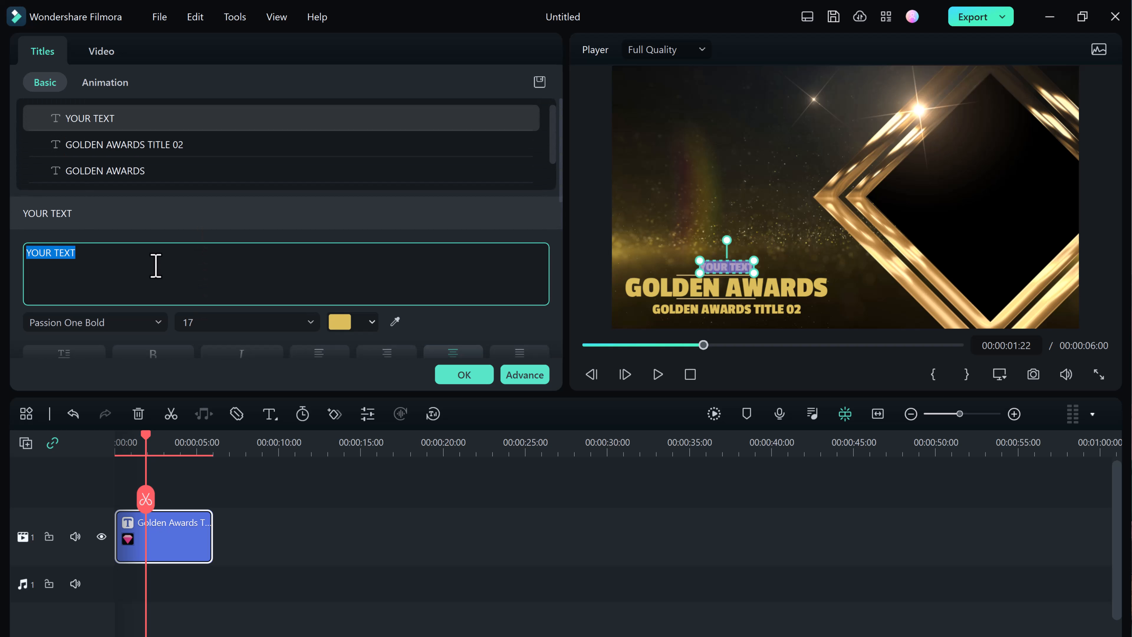
type("TECHDO")
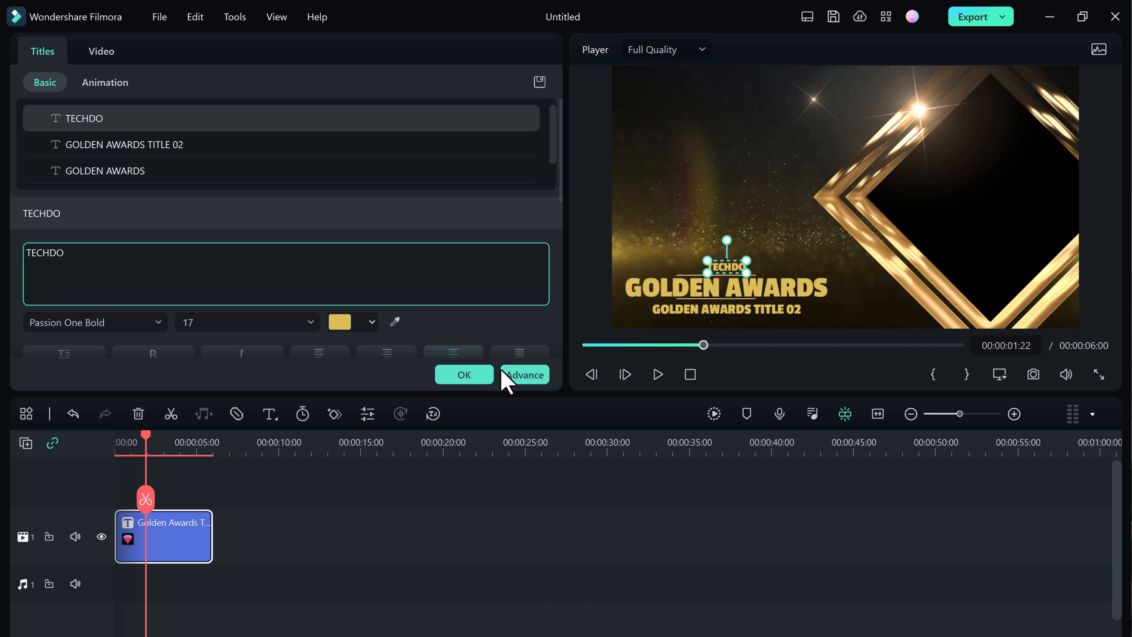
left_click(480, 378)
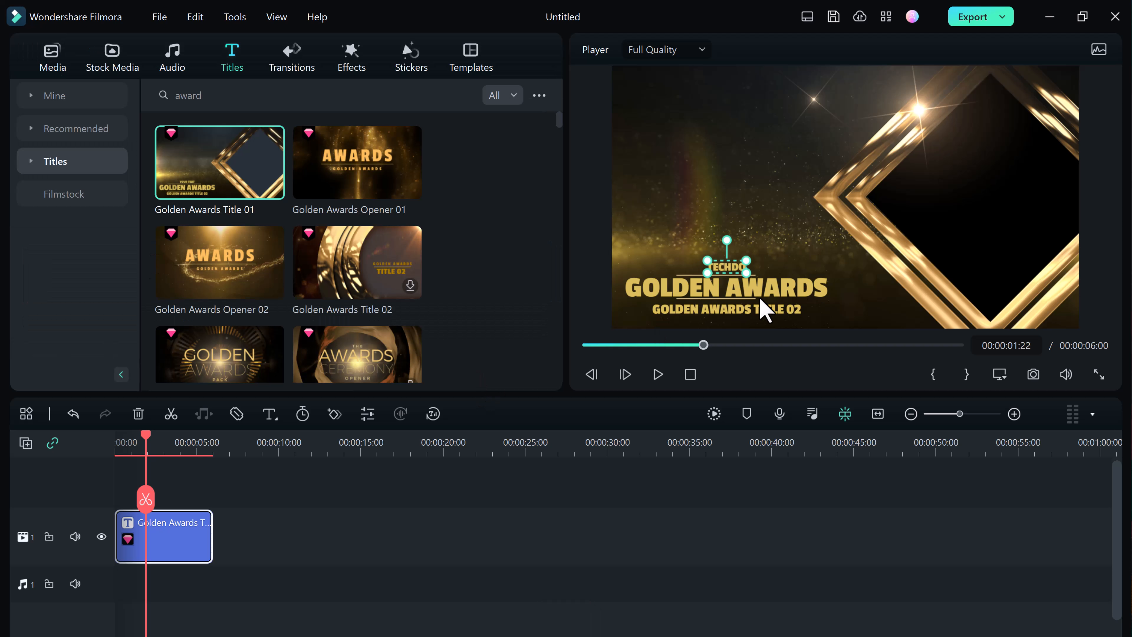
Step: Reopen the title clip's settings and examine its video transform options and the custom text preset dialog
double_click(196, 540)
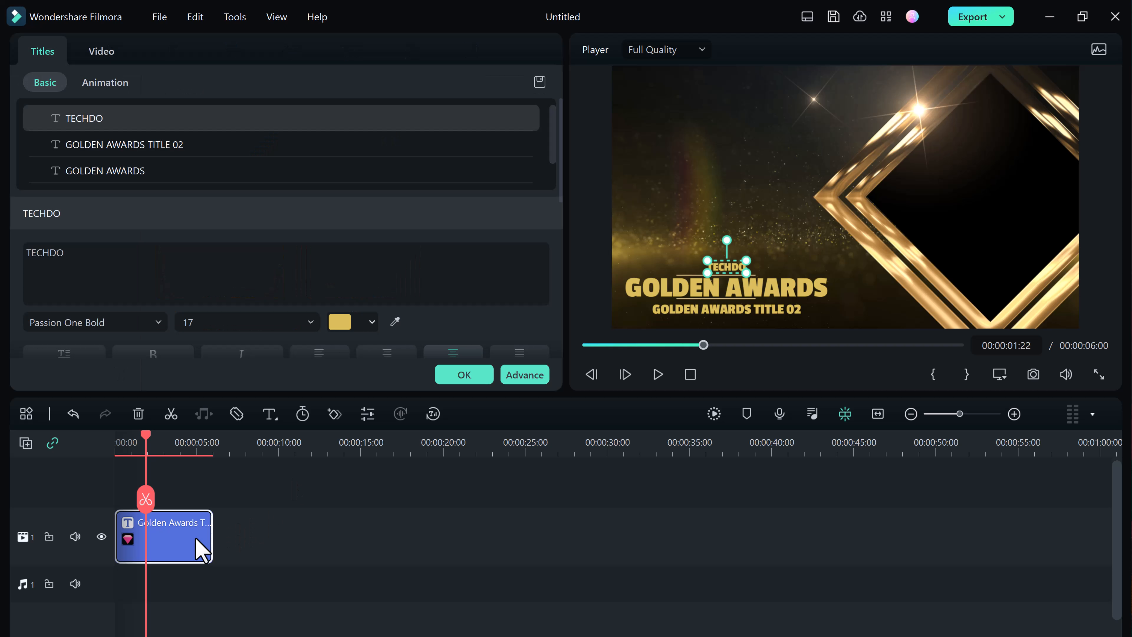
left_click(102, 52)
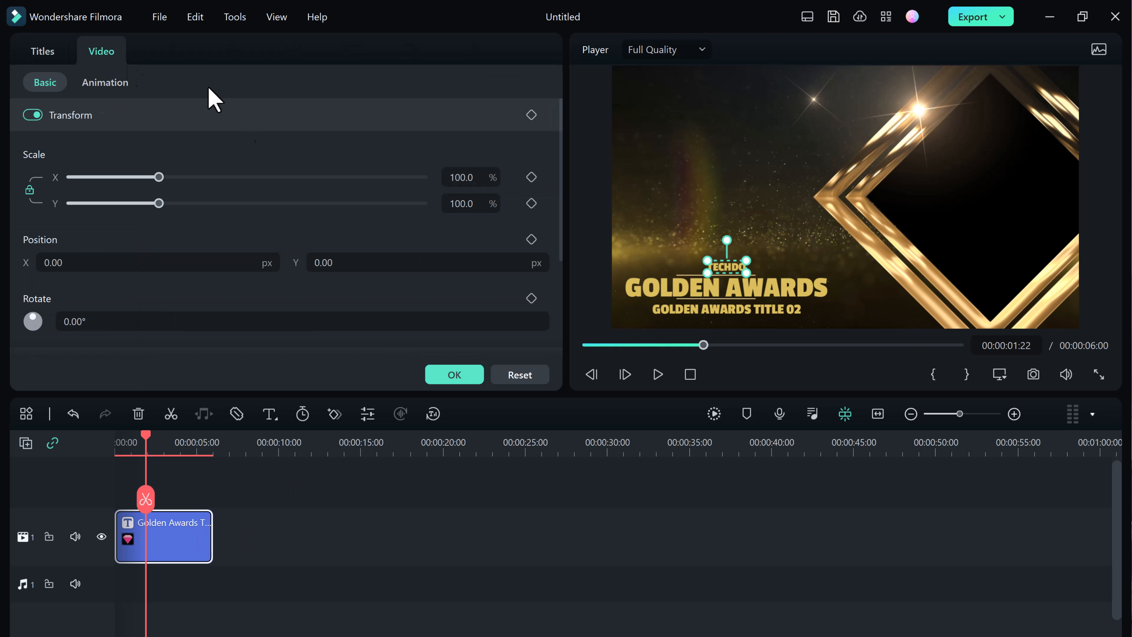
scroll(278, 197, "down", 5)
scroll(278, 223, "up", 5)
left_click(43, 52)
left_click(540, 82)
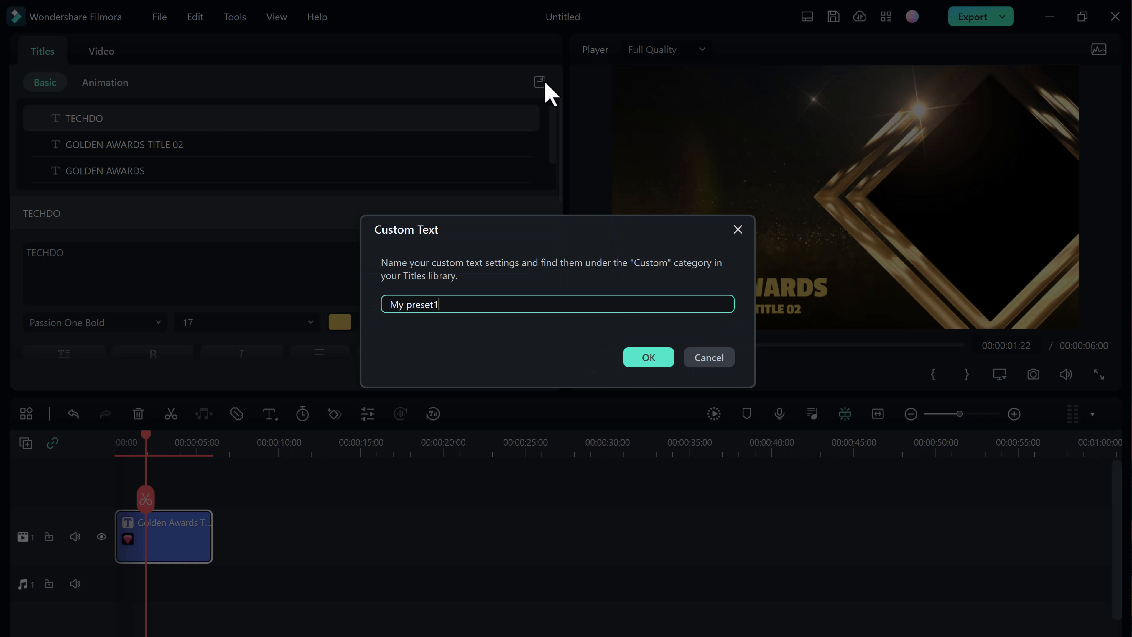
left_click(715, 361)
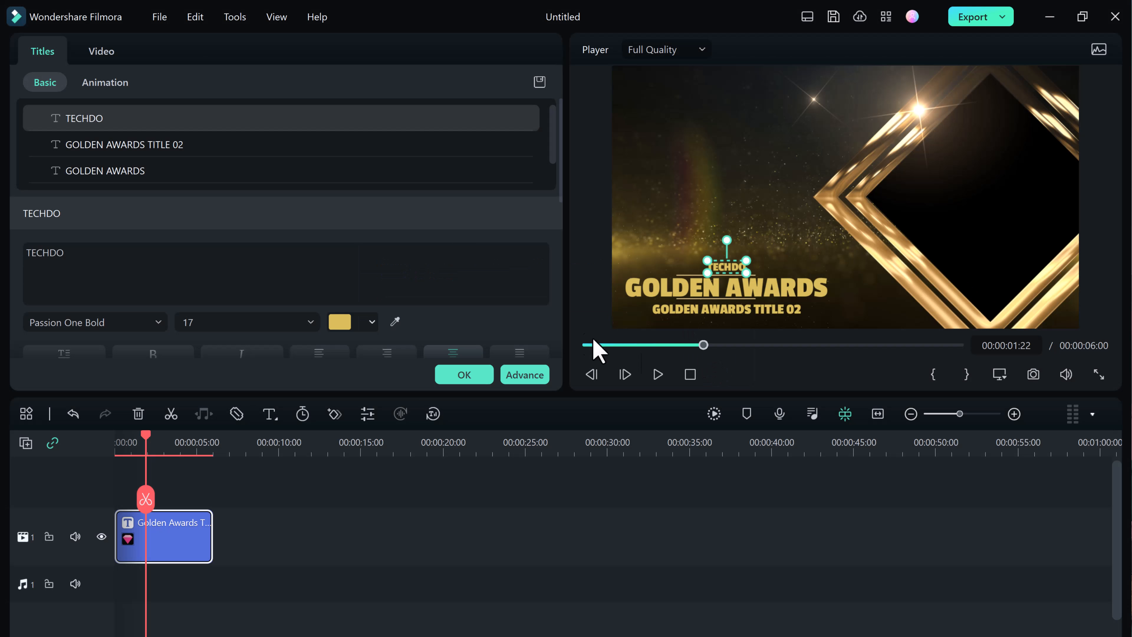
Step: Examine the TECHDO text's style options and the Preset, Customize and Animation settings of Advanced Text Edit
scroll(372, 236, "down", 1)
scroll(367, 228, "down", 4)
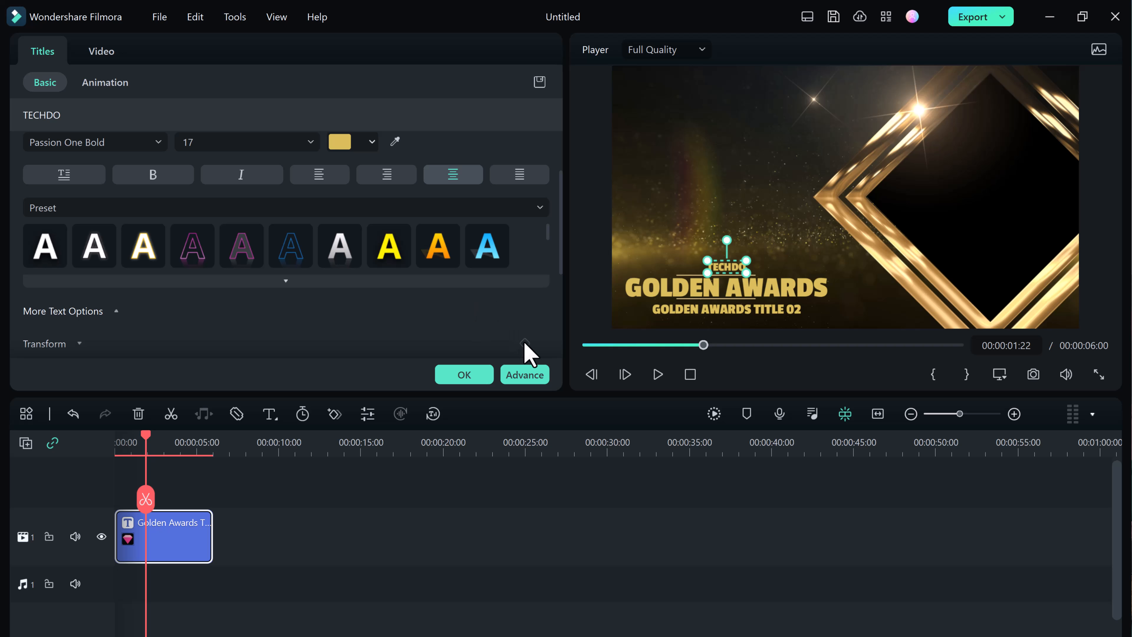
left_click(524, 380)
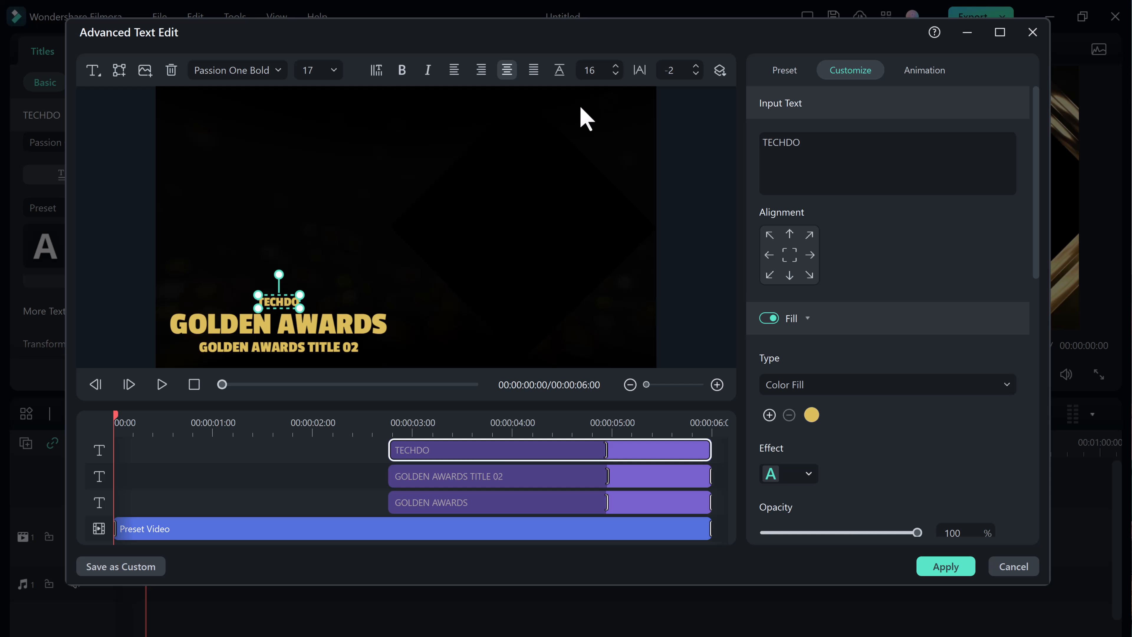
left_click(789, 71)
left_click(849, 74)
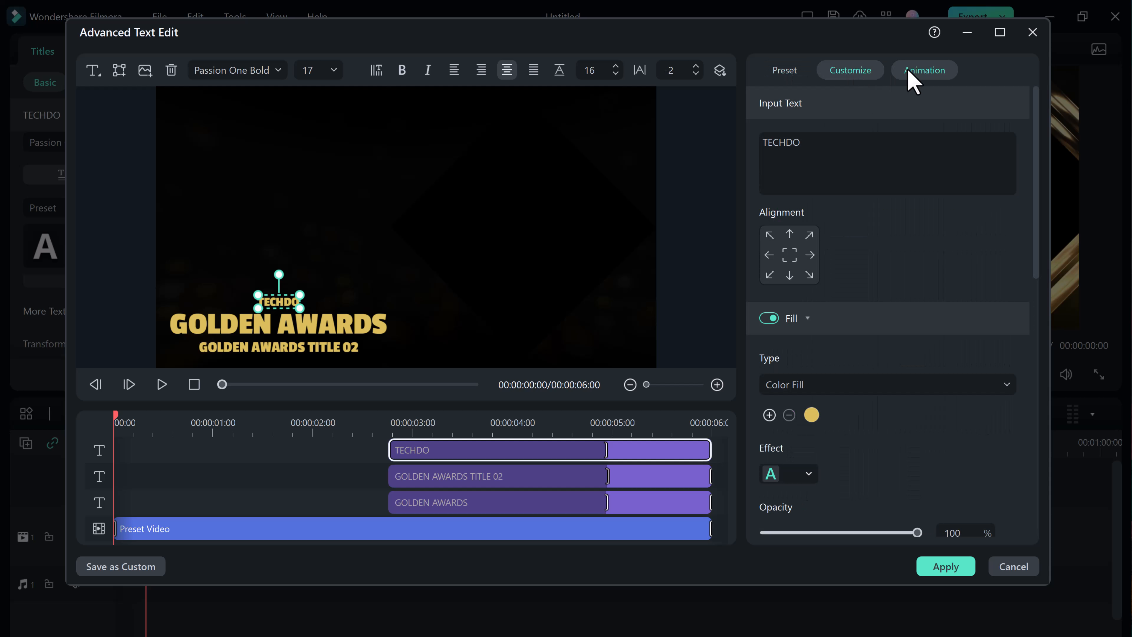
left_click(916, 72)
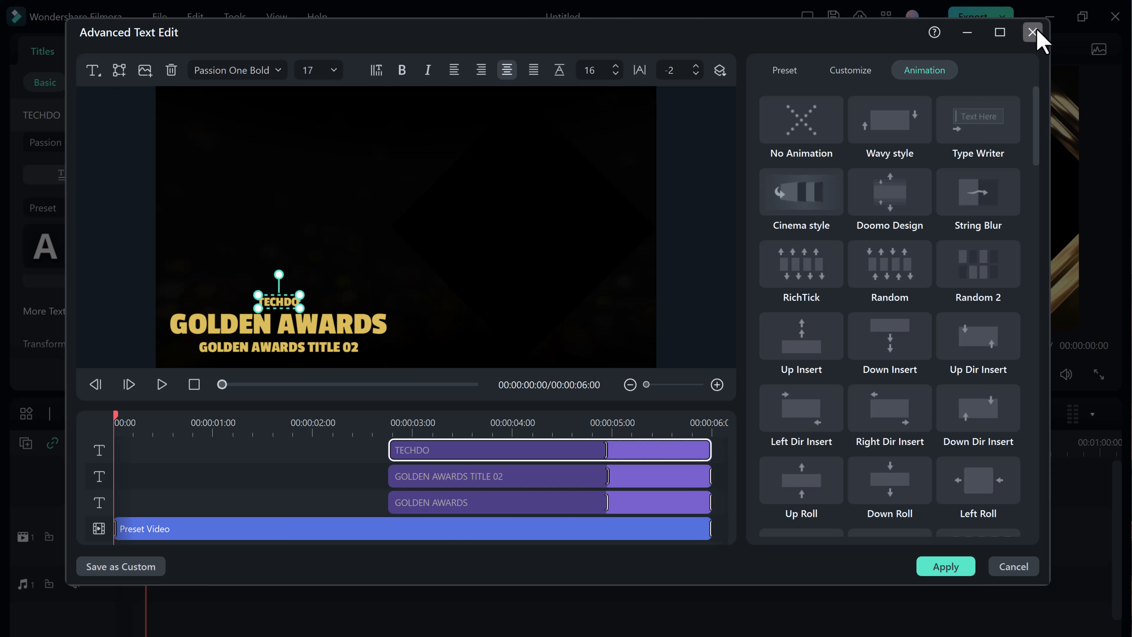
Step: Close Advanced Text Edit and look through the title clip's video settings and basic title settings
left_click(1033, 32)
left_click(641, 300)
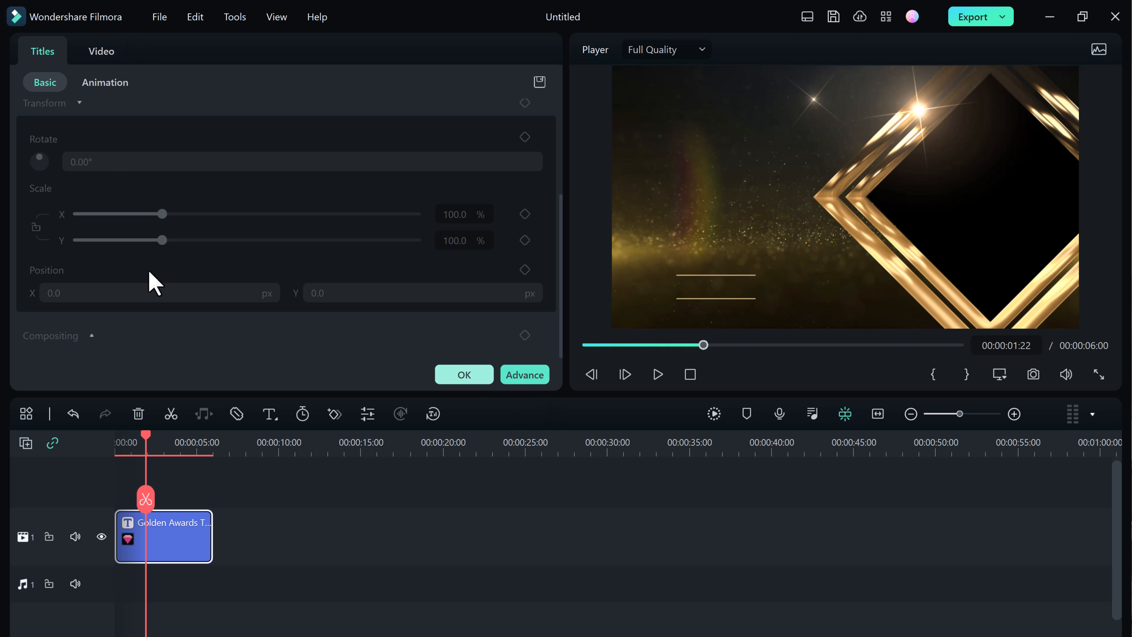
left_click(101, 51)
left_click(42, 51)
scroll(186, 173, "up", 3)
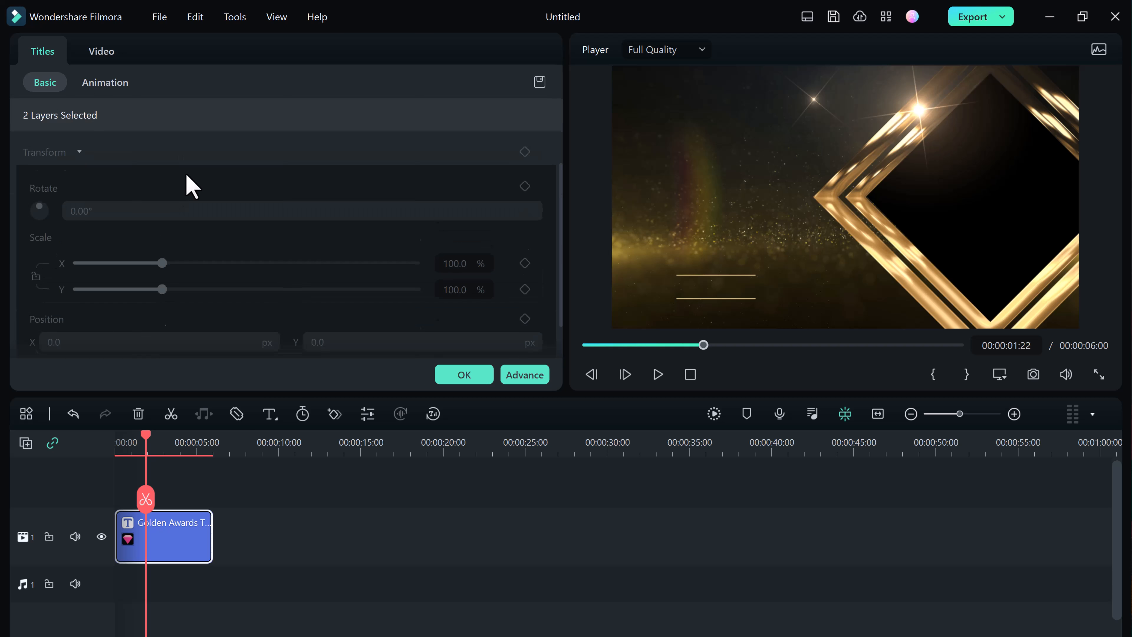
Step: Rename the "GOLDEN AWARDS TITLE 02" text layer as "GOLDEN AWARDS TITLE 2023" and select the GOLDEN AWARDS layer
scroll(178, 142, "down", 1)
left_click(180, 115)
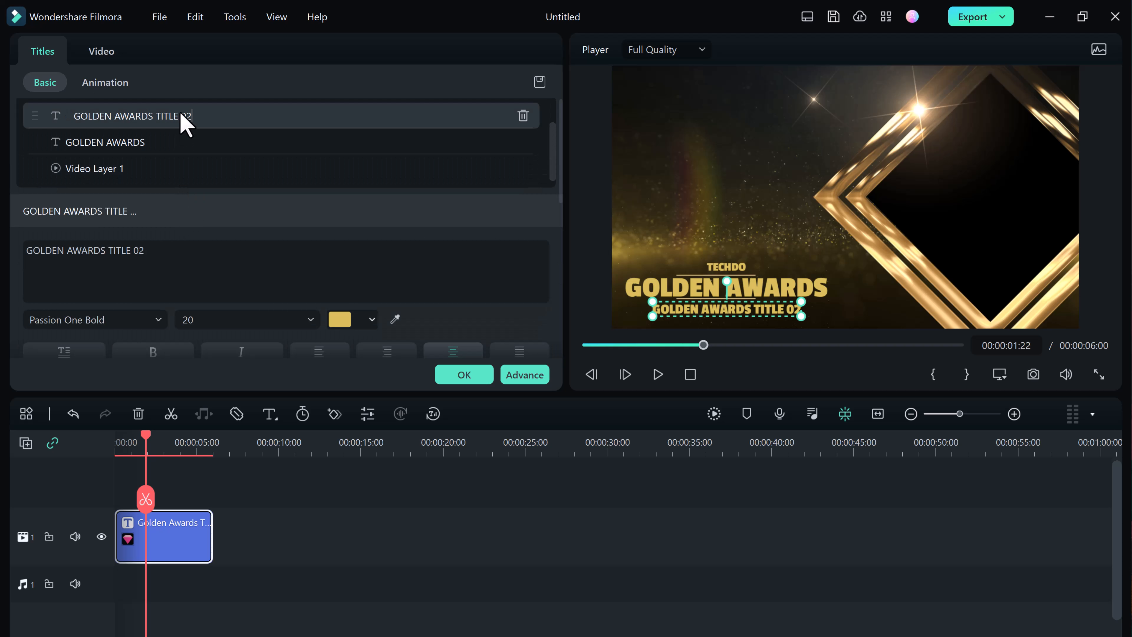
left_click(184, 115)
left_click(143, 137)
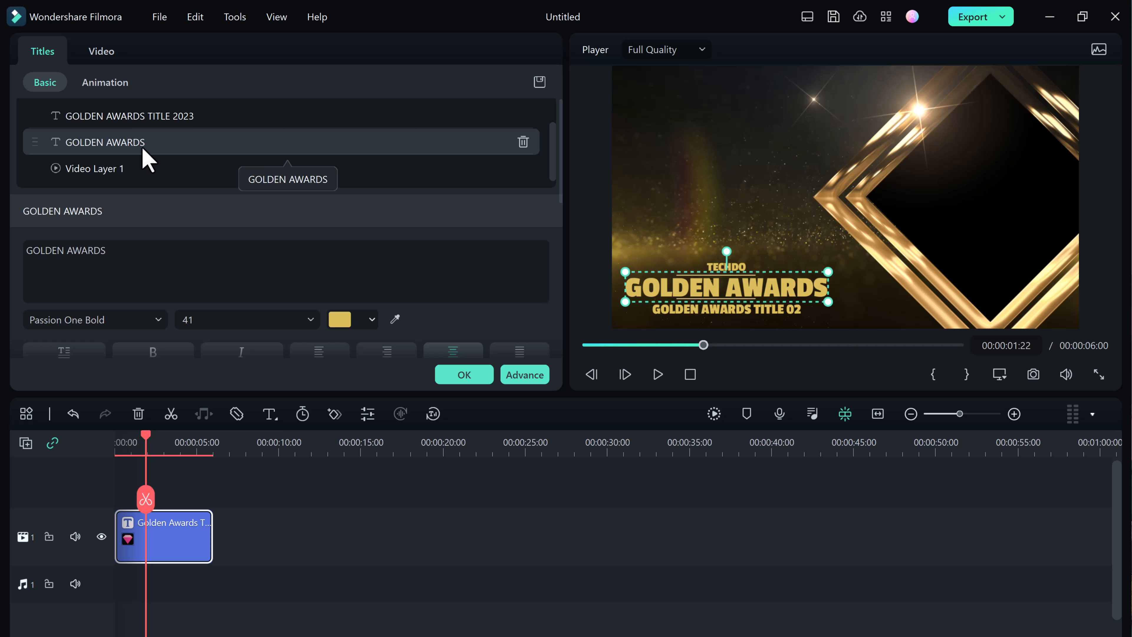
Step: Try rotating Video Layer 1 to about 98° and undo the rotation
left_click(133, 174)
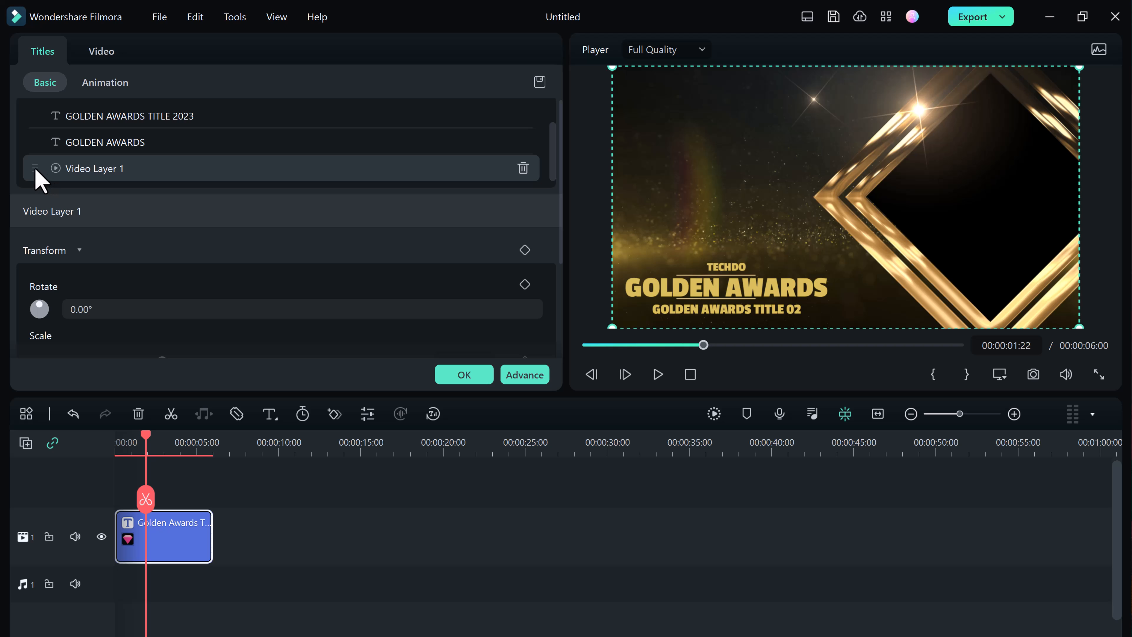
scroll(39, 179, "down", 4)
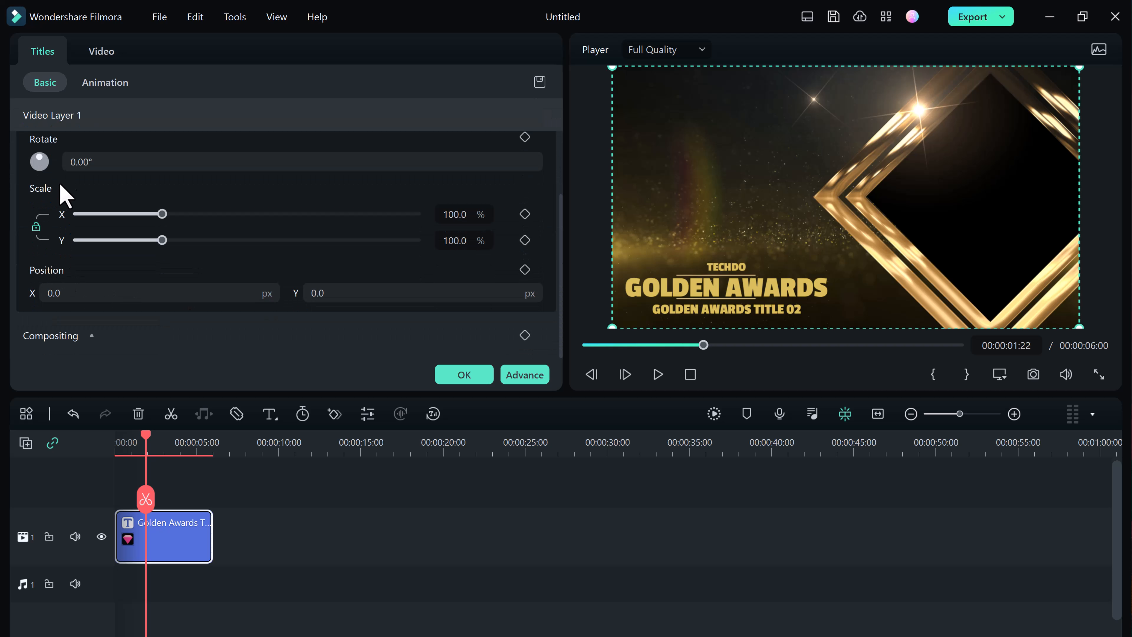
left_click_drag(41, 161, 52, 166)
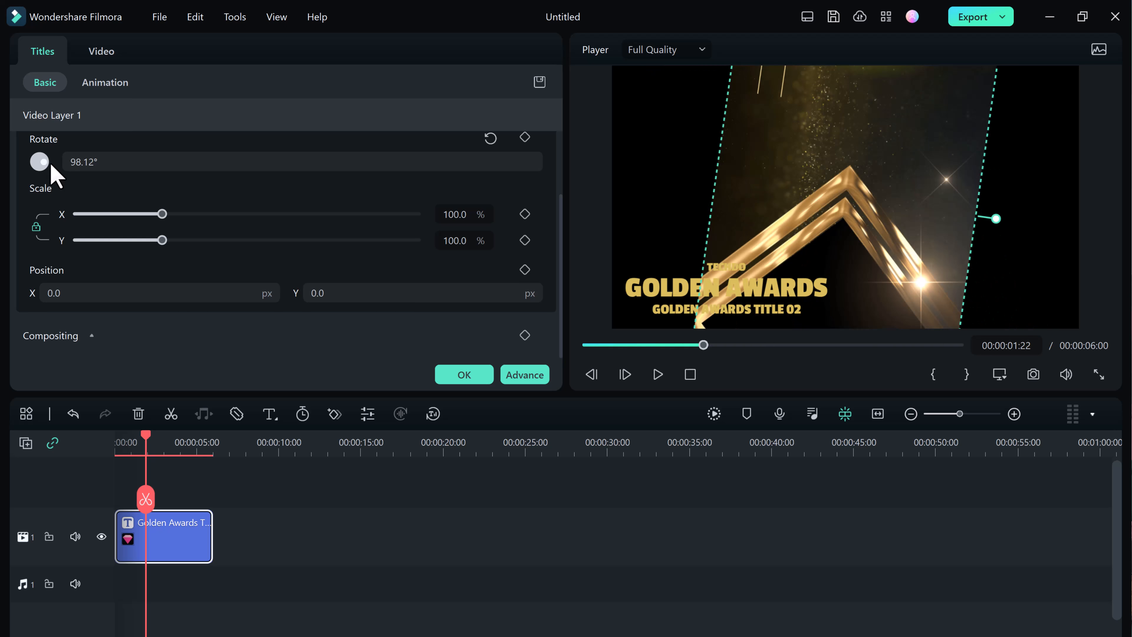
key("ctrl+z")
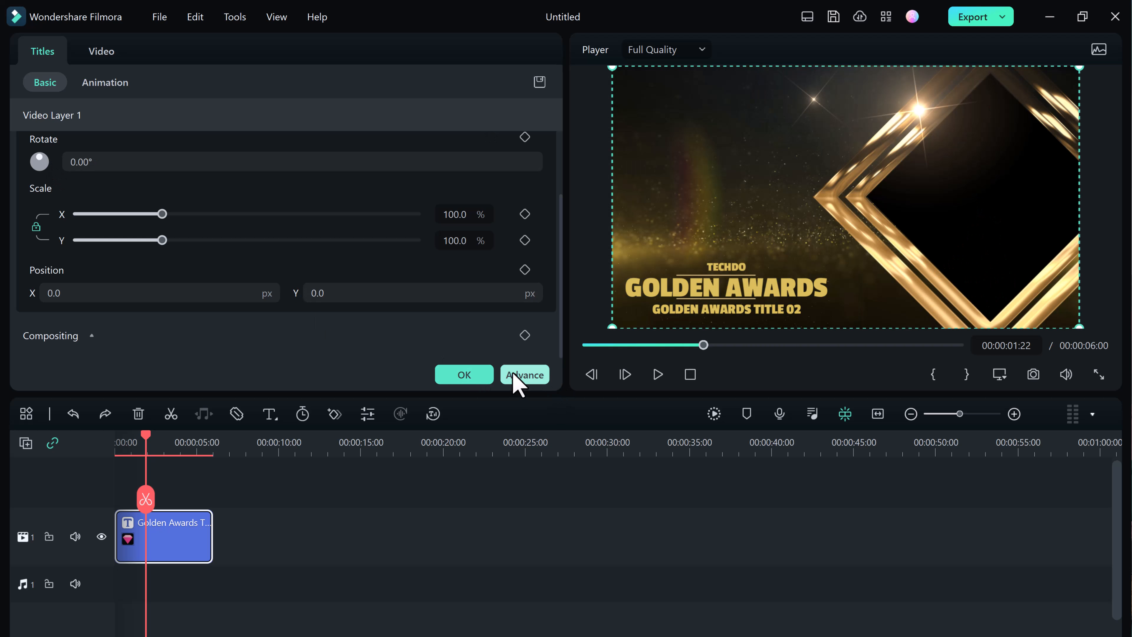
Step: Accept the title edits and return to the title template library
left_click(490, 379)
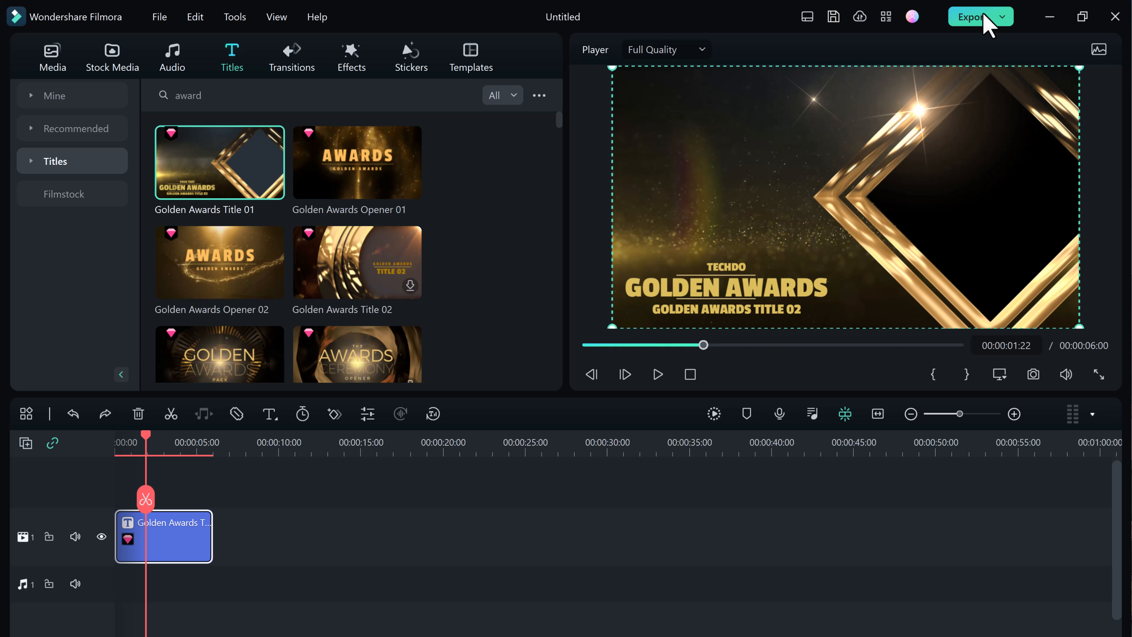
Step: Examine the Local, Device and YouTube export options, and close the Export dialog without exporting
left_click(986, 24)
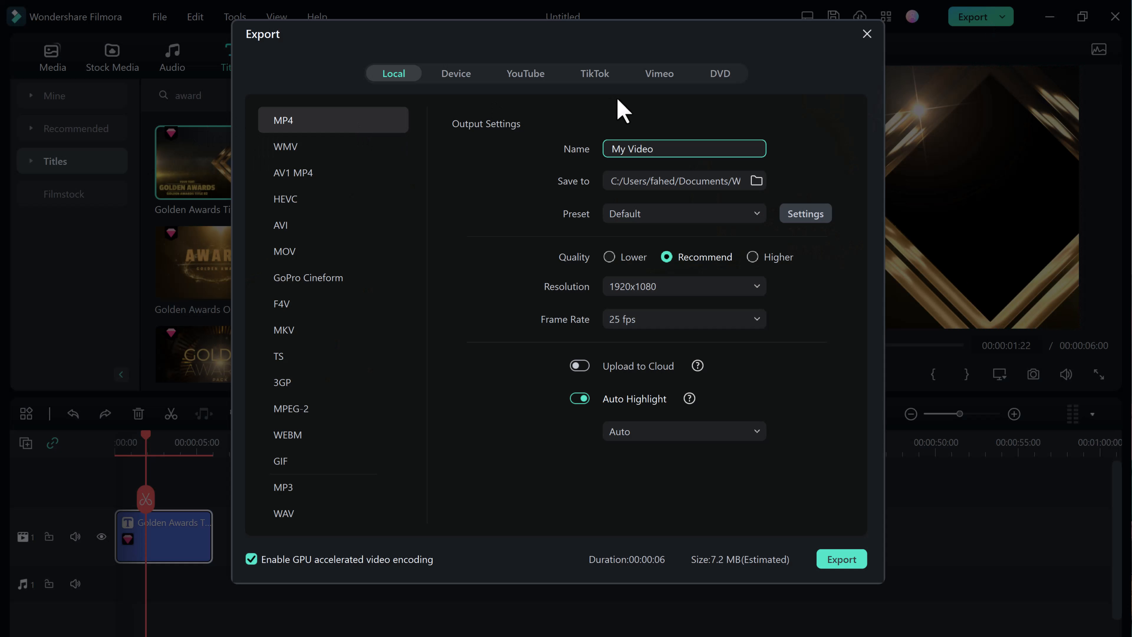
left_click(460, 73)
left_click(512, 74)
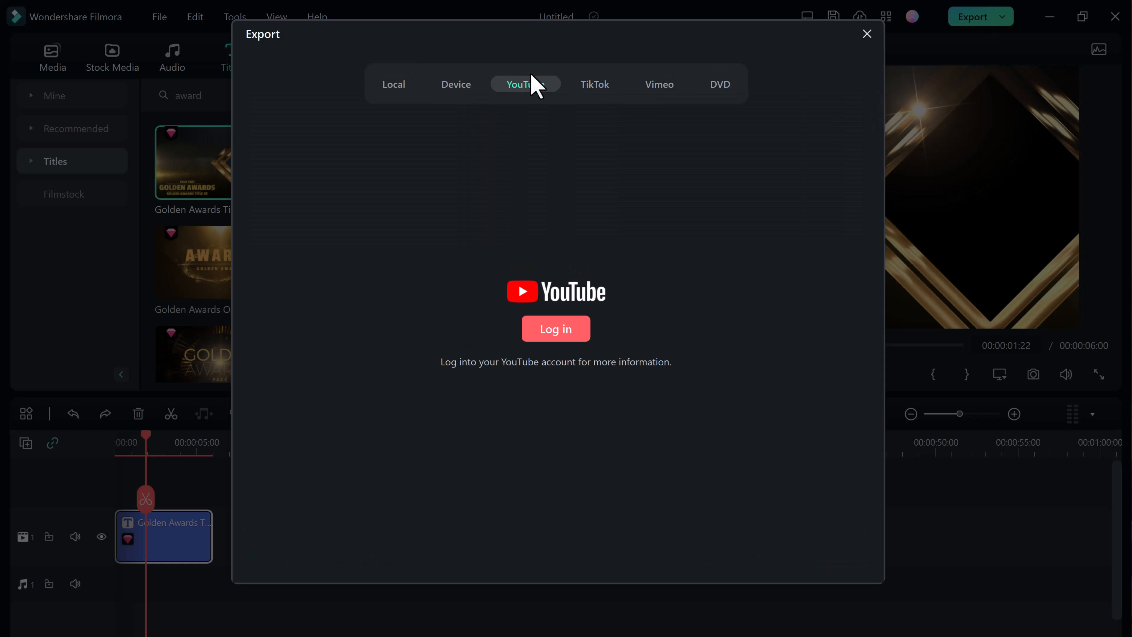
left_click(385, 85)
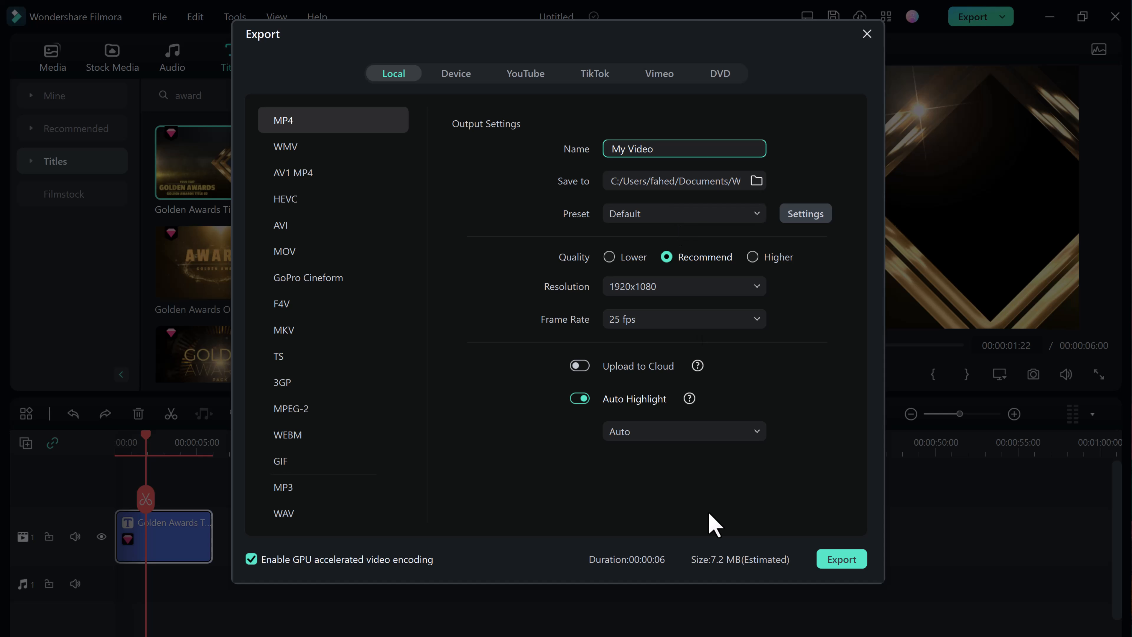
left_click(866, 37)
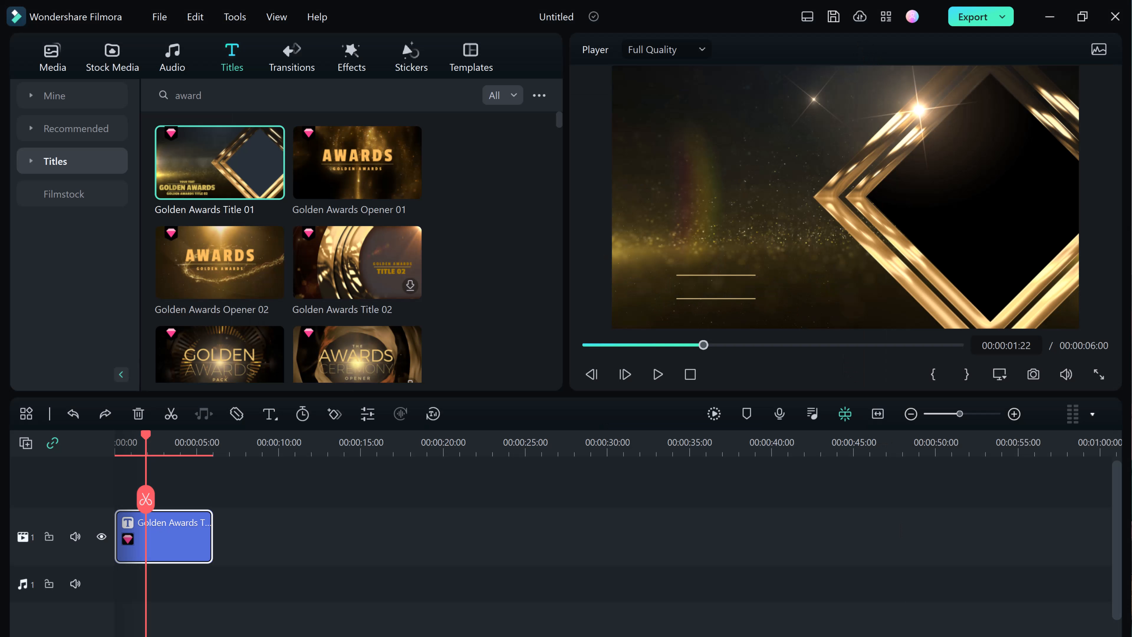